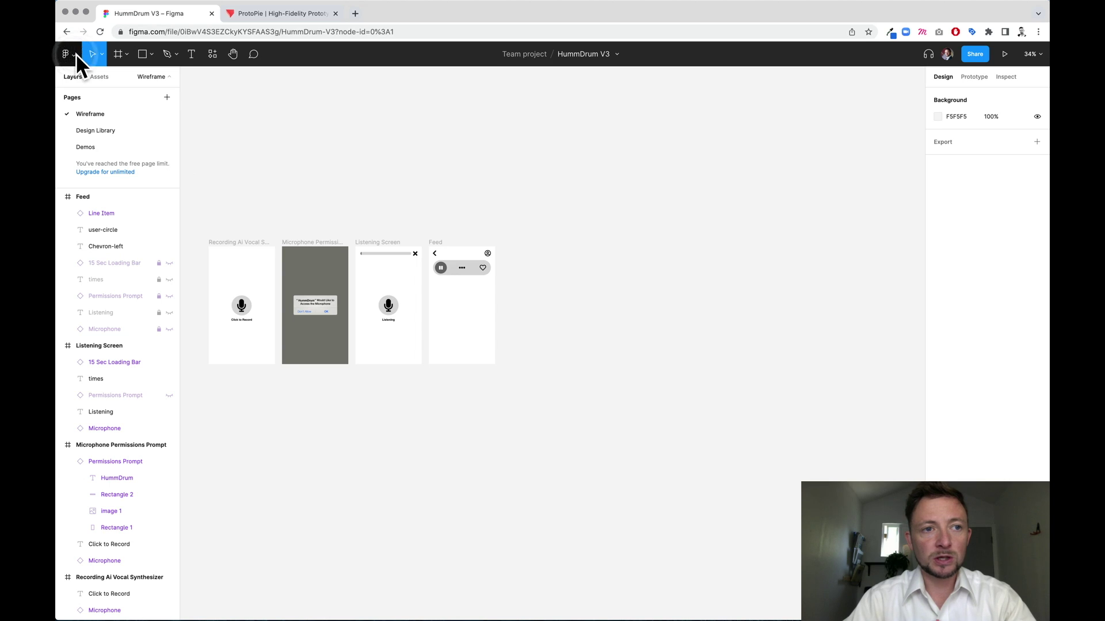
Find the ProtoPie plugin via Plugins > Find more plugins and run it
left_click(74, 54)
mouse_move(114, 199)
mouse_move(118, 219)
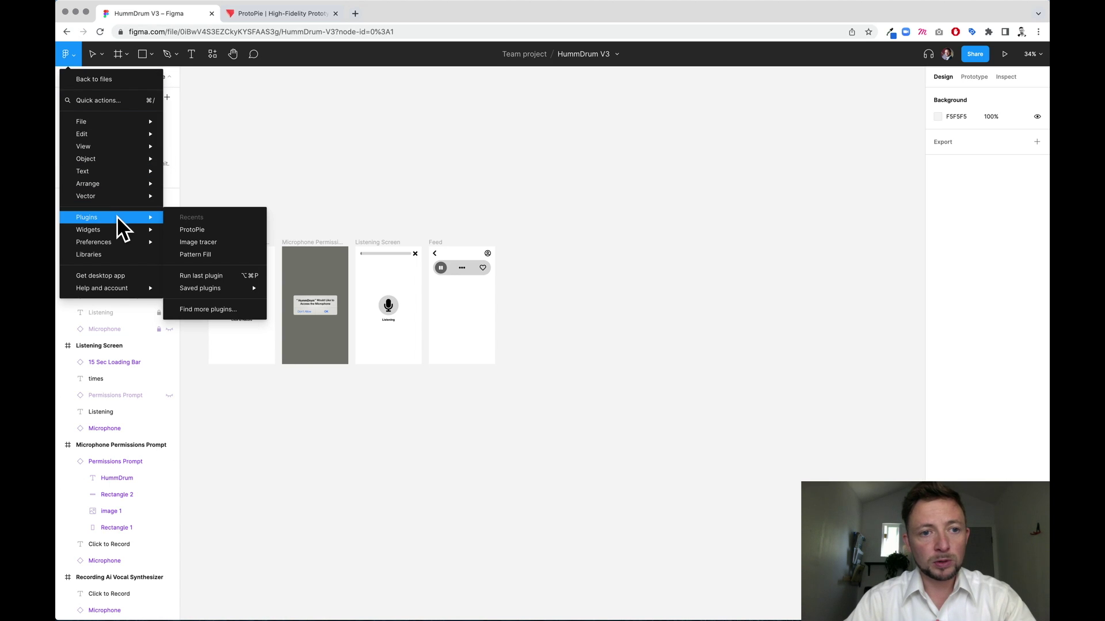
left_click(226, 309)
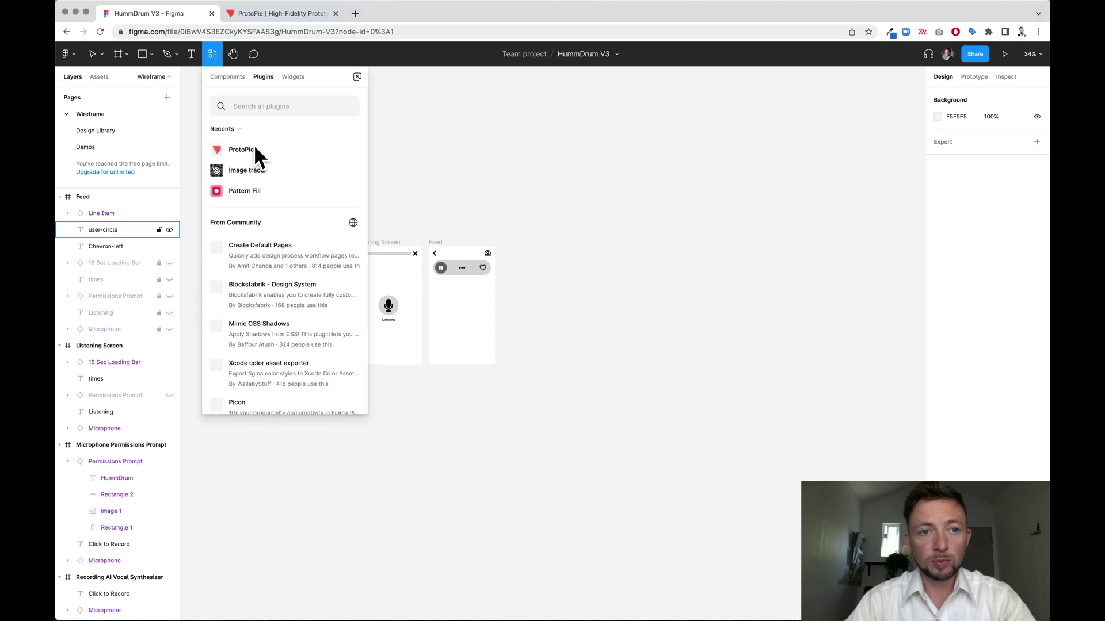
type("prot")
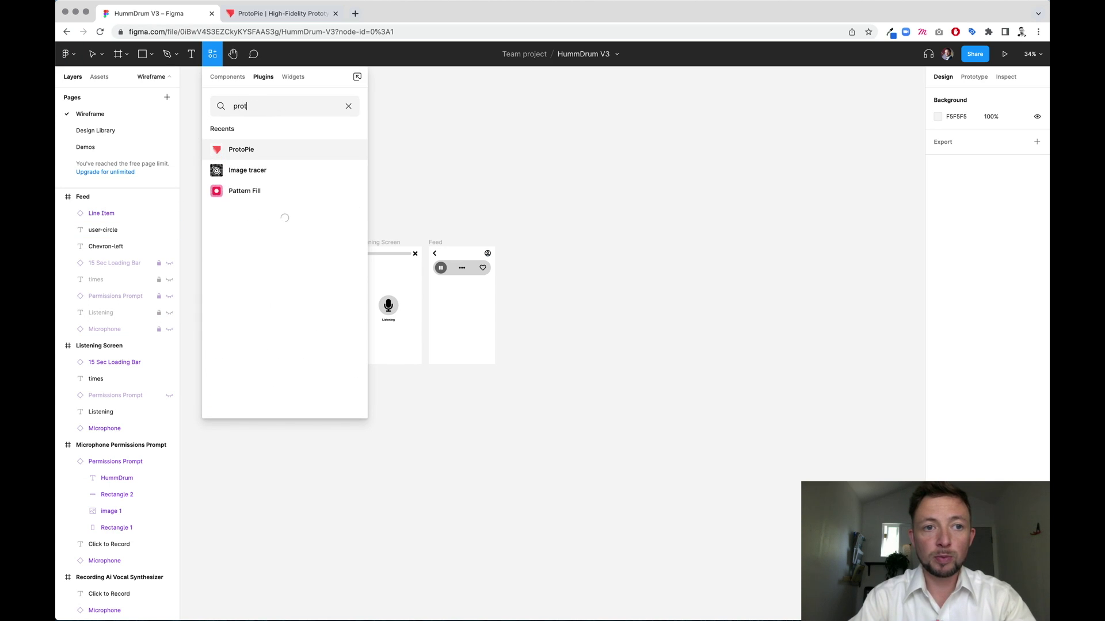
type("opie")
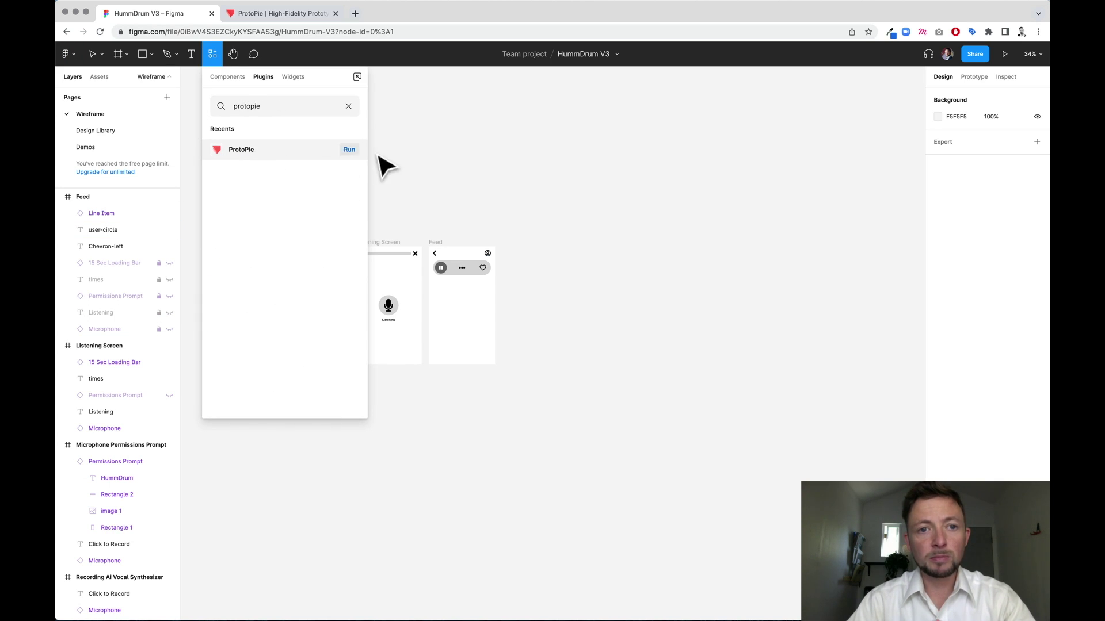
left_click(349, 150)
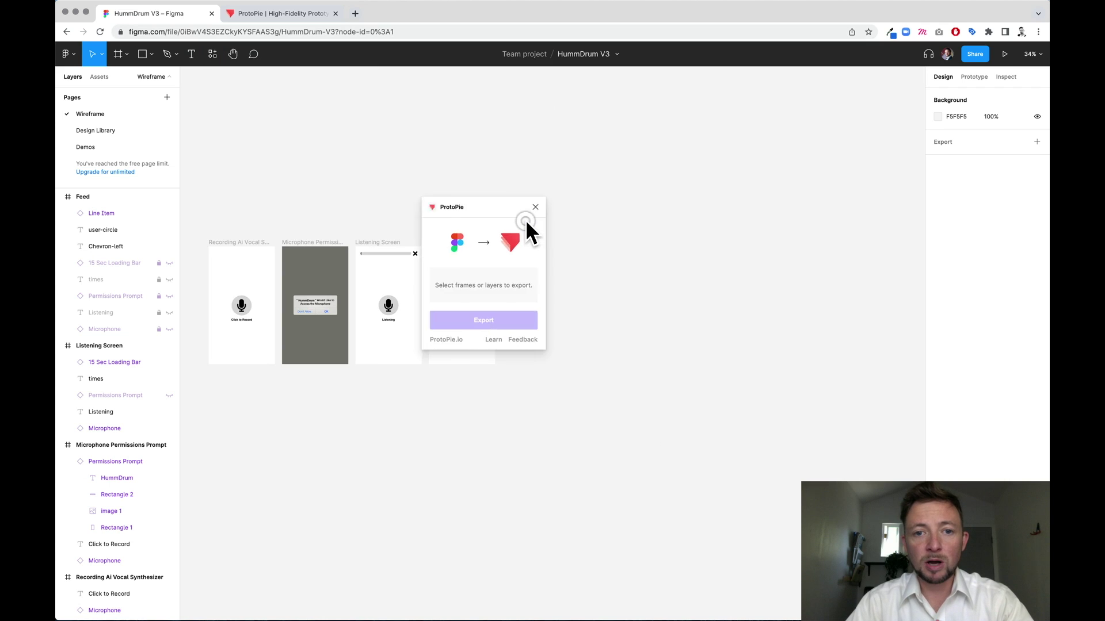
Select the four HummDrum frames, from Recording to Feed, and export them to ProtoPie
left_click_drag(531, 226, 662, 218)
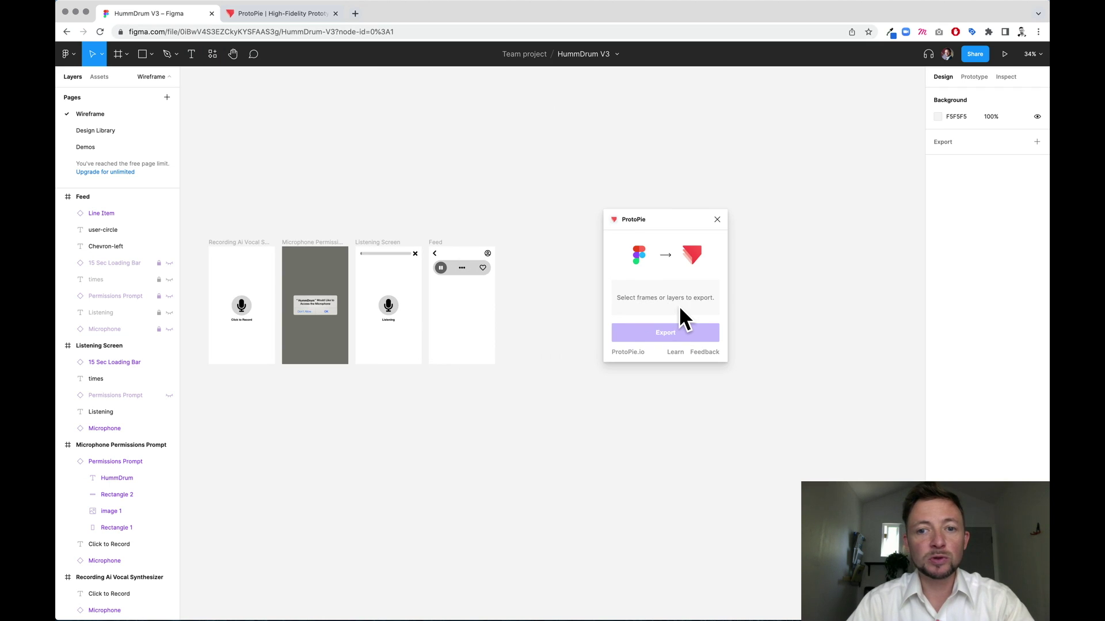
left_click(254, 243)
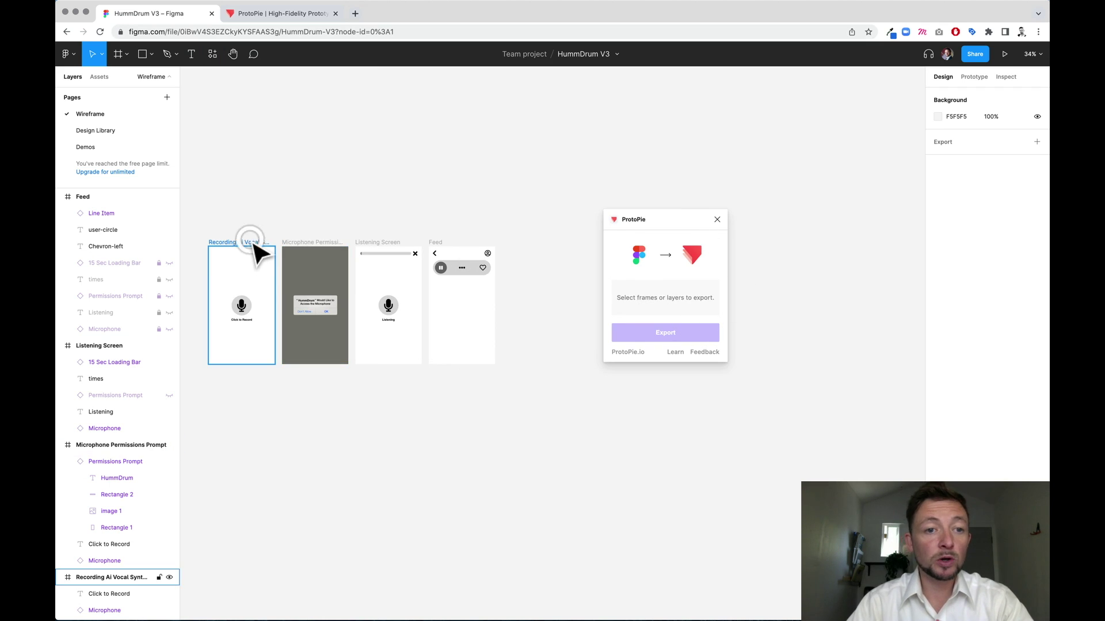
left_click(311, 243, "shift")
left_click(377, 242, "shift")
left_click(440, 293, "shift")
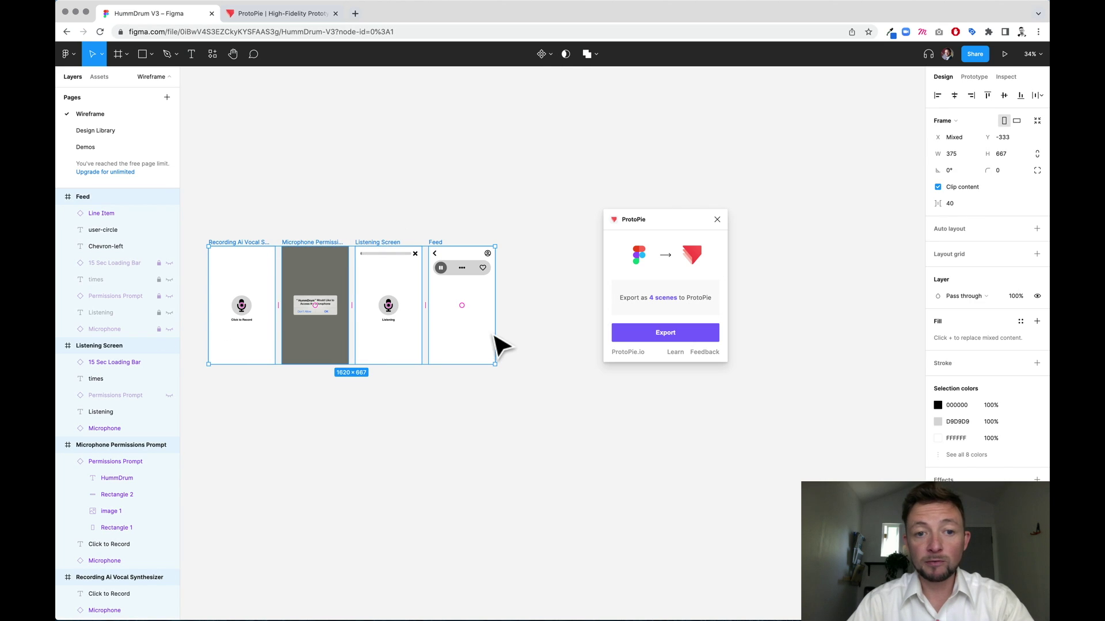
left_click(684, 334)
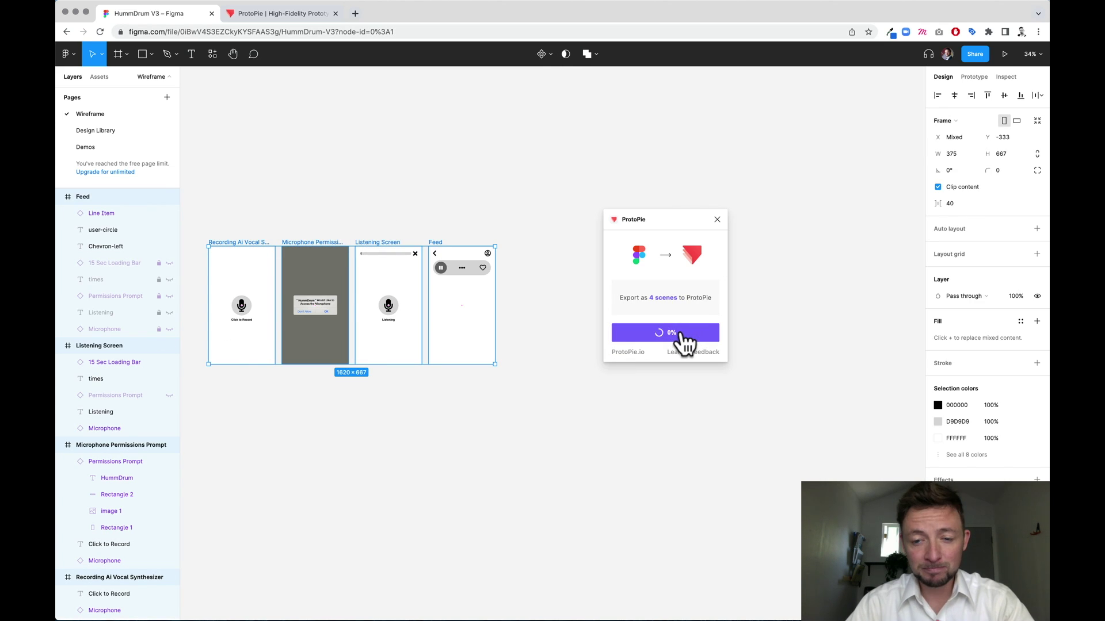
Dismiss the ProtoPie tour, enlarge the Scenes panel to show all four thumbnails, and open Listening Screen
left_click(650, 202)
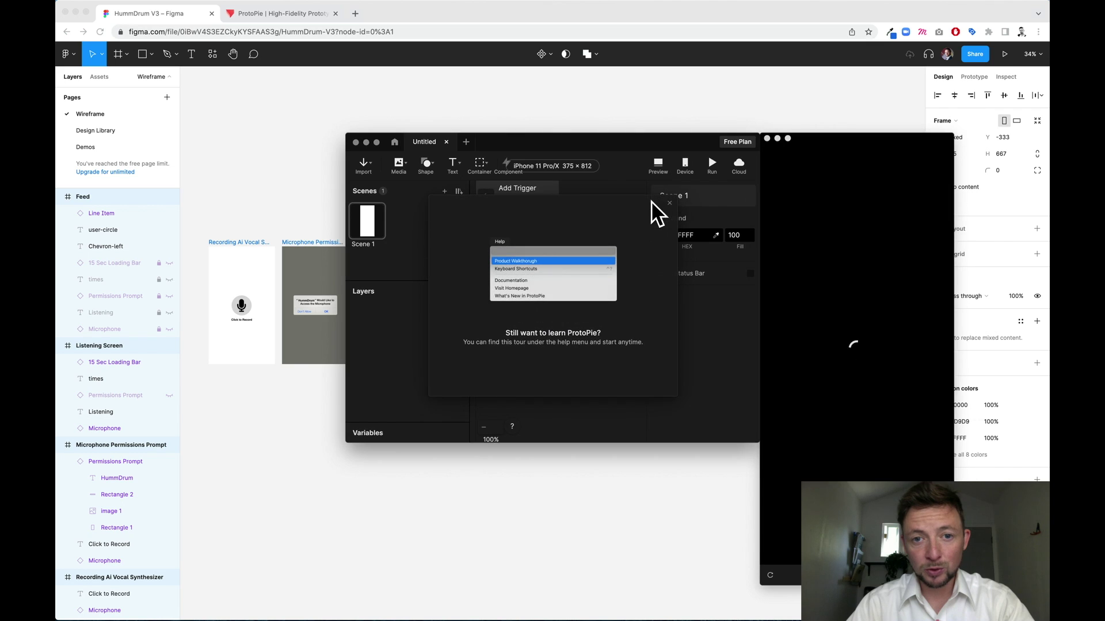
left_click(376, 141)
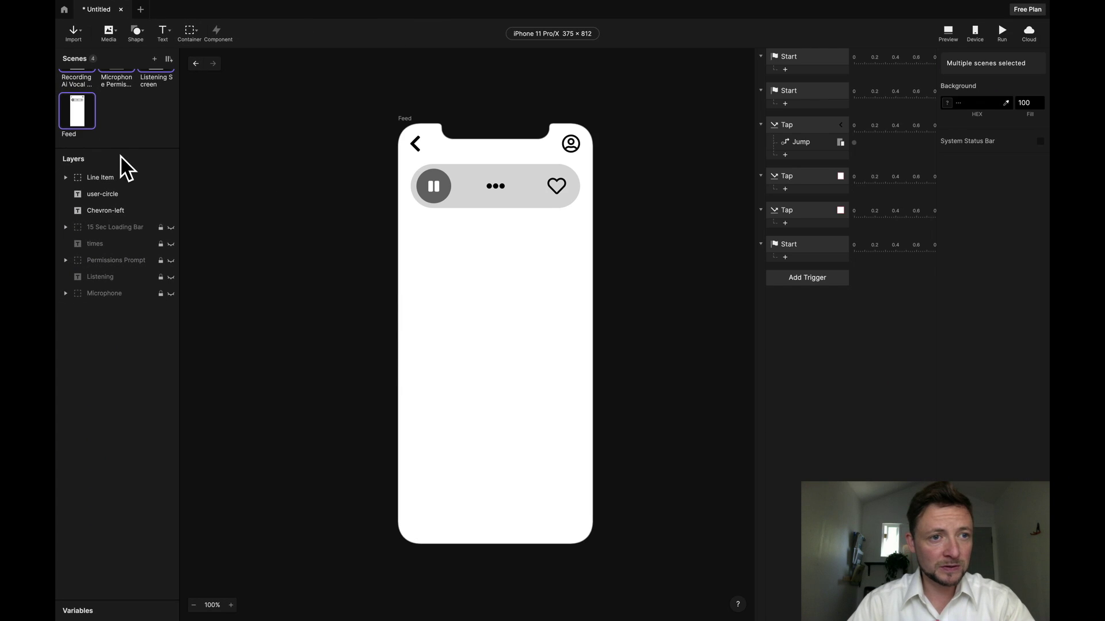
scroll(112, 141, "up", 2)
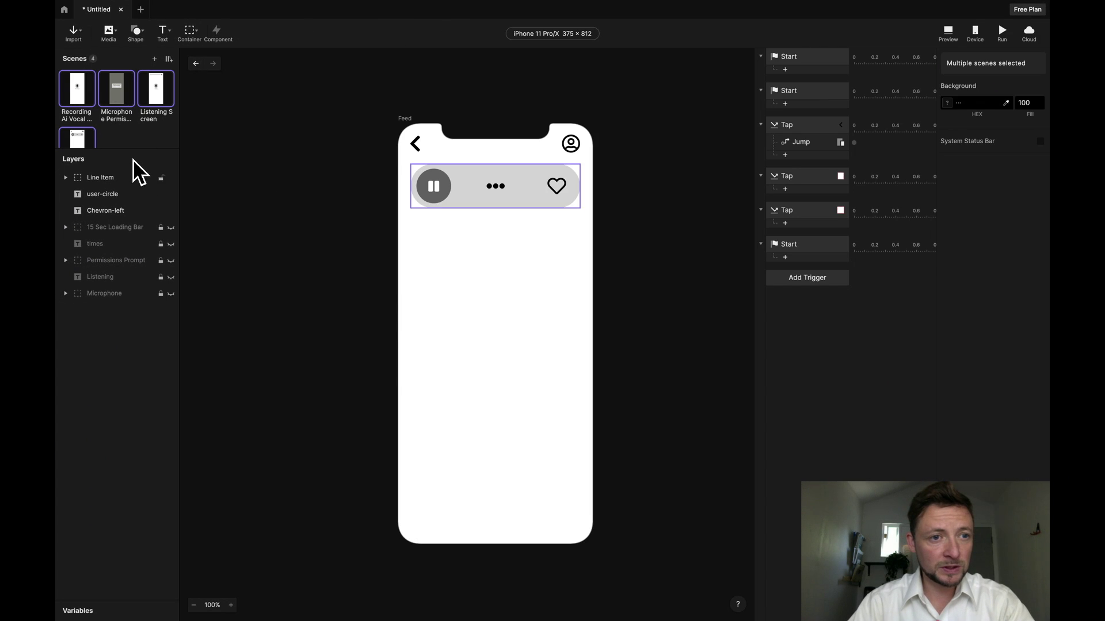
left_click_drag(135, 148, 135, 239)
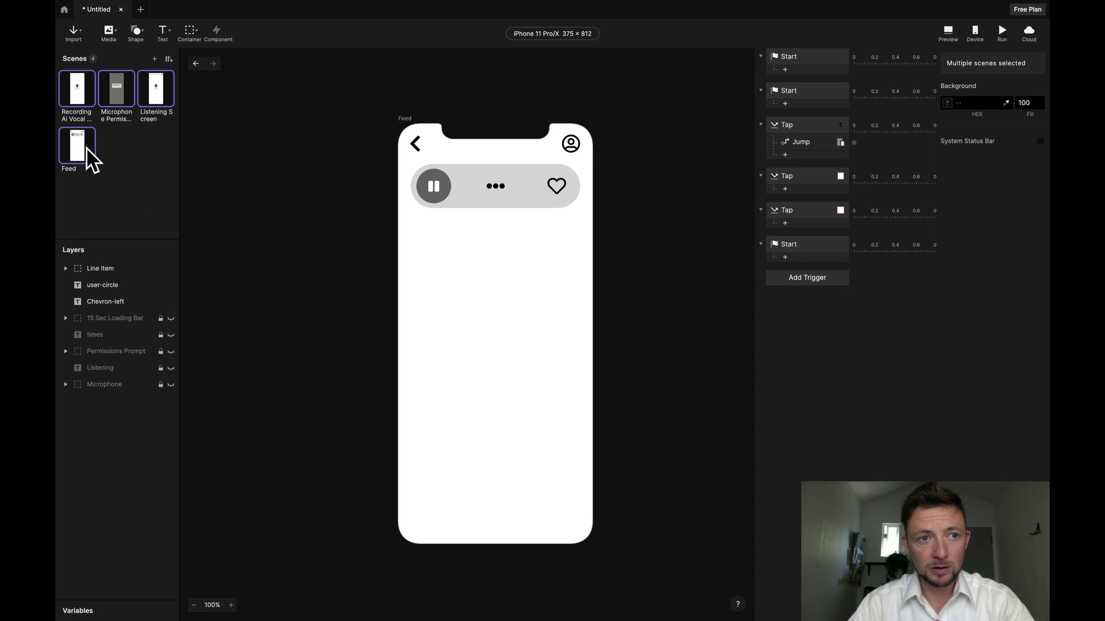
left_click(84, 162)
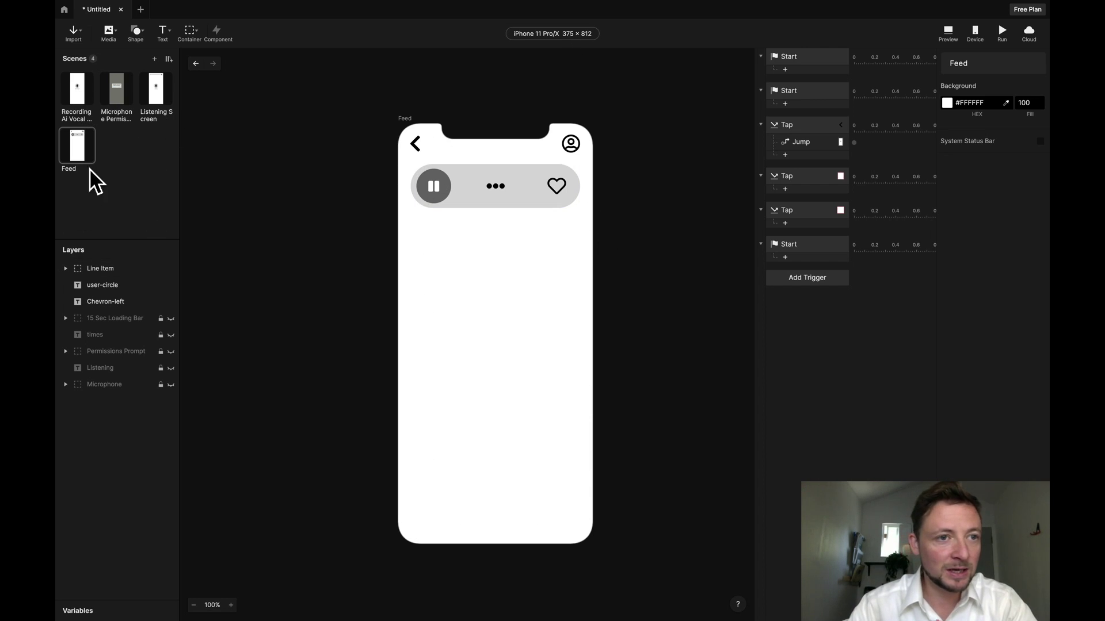
left_click(155, 90)
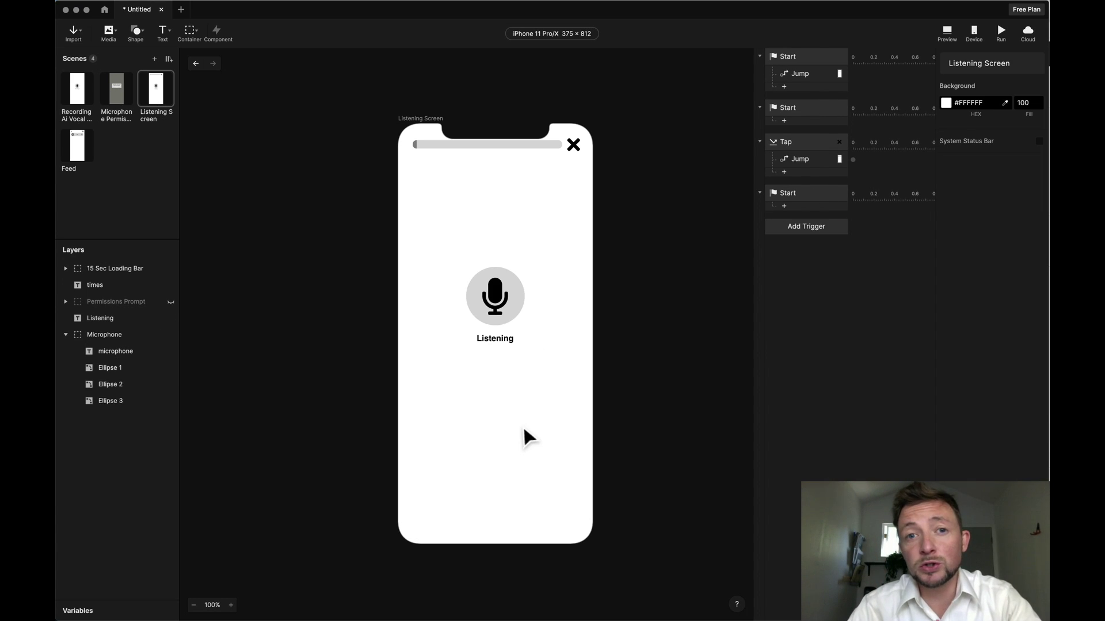
Add a Listen response to the second Start trigger
left_click(783, 120)
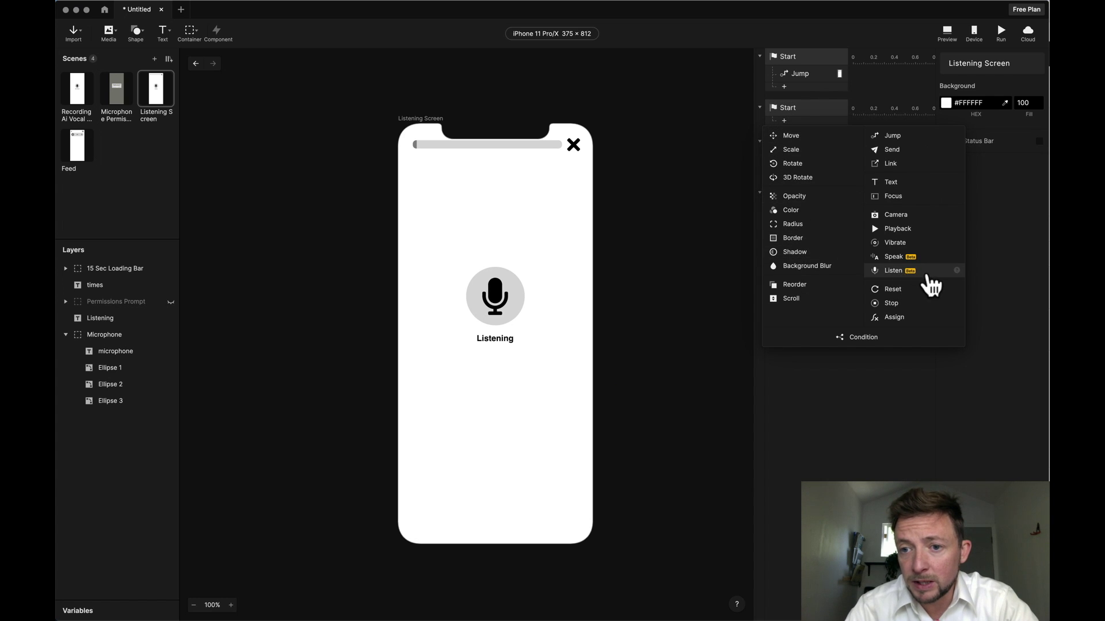
left_click(894, 271)
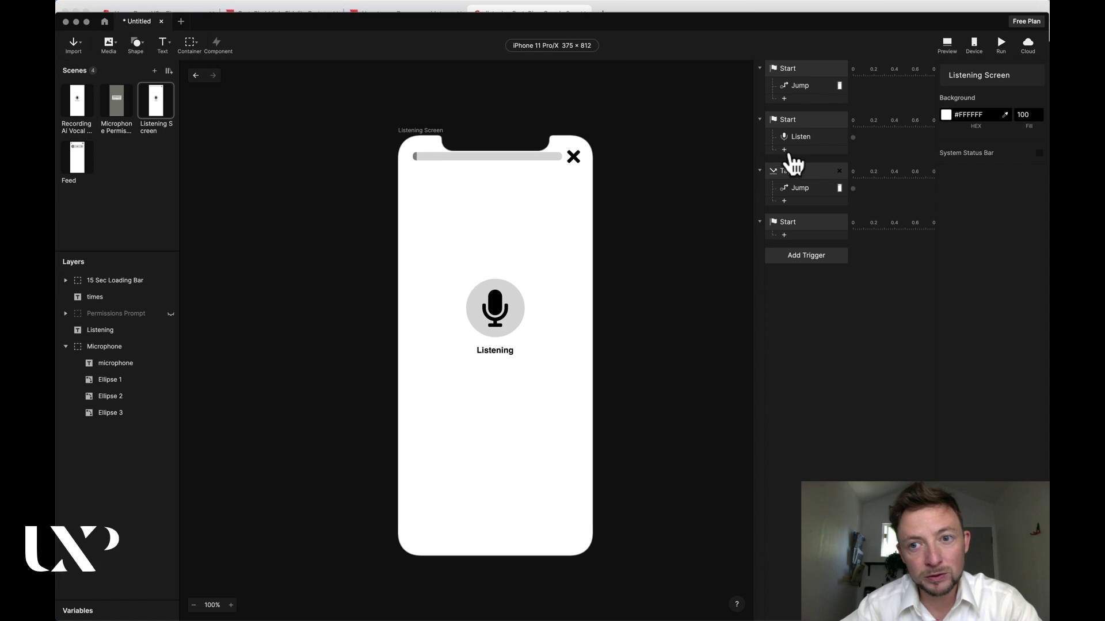
left_click(783, 150)
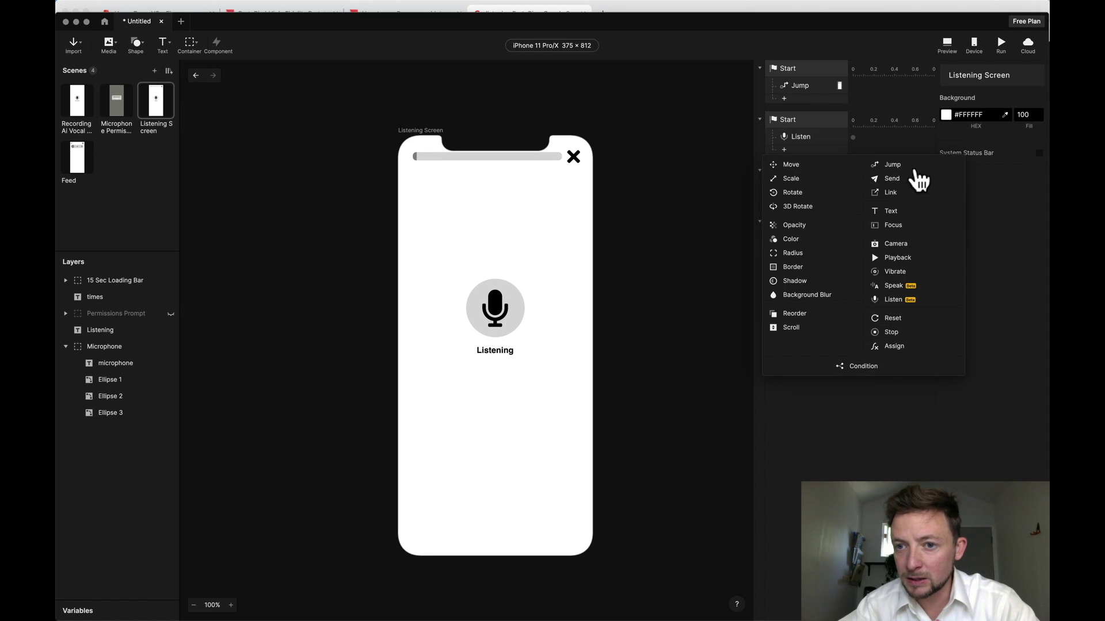
left_click(804, 255)
Add a Voice Command trigger set to While Speaking, with Command unchecked
left_click(983, 329)
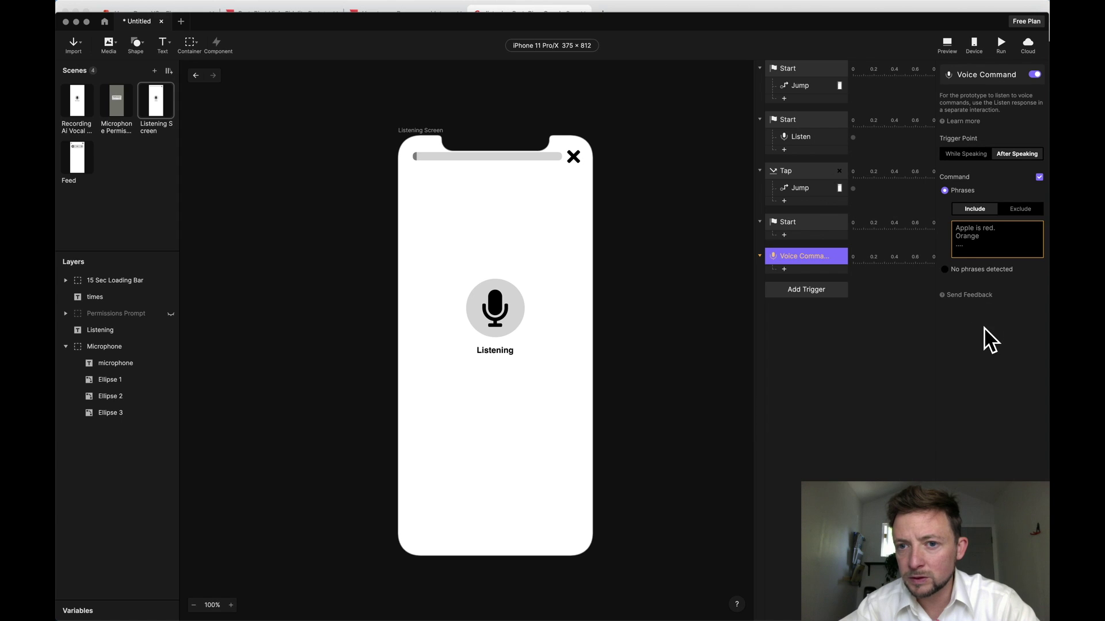
left_click(966, 153)
left_click(1038, 176)
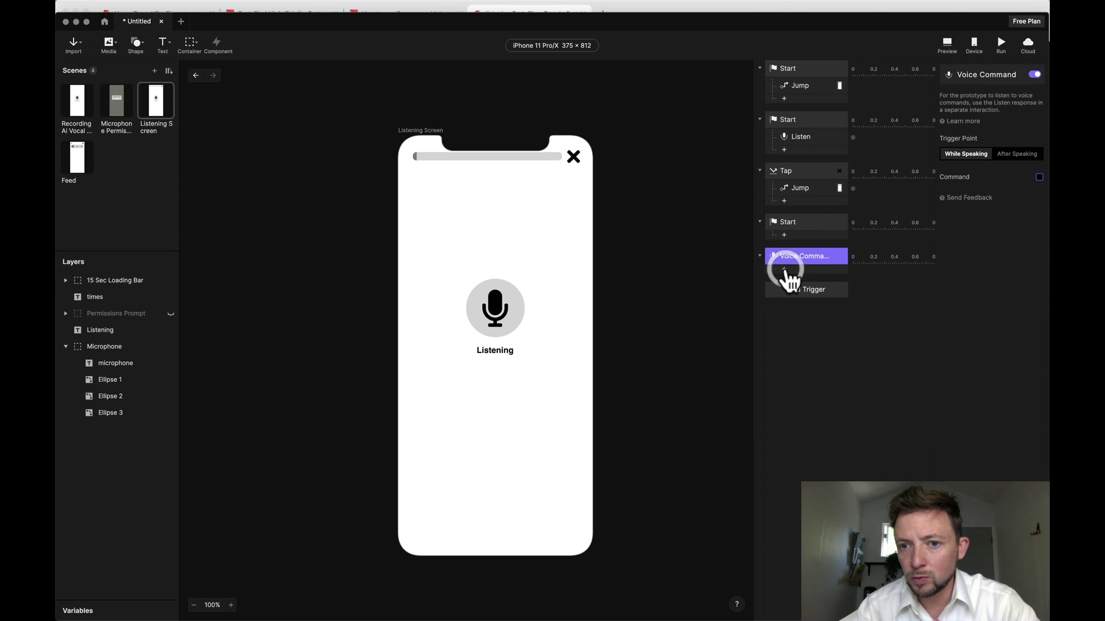
left_click(784, 268)
Add a Scale response under Voice Command targeting Ellipse 2
left_click(791, 298)
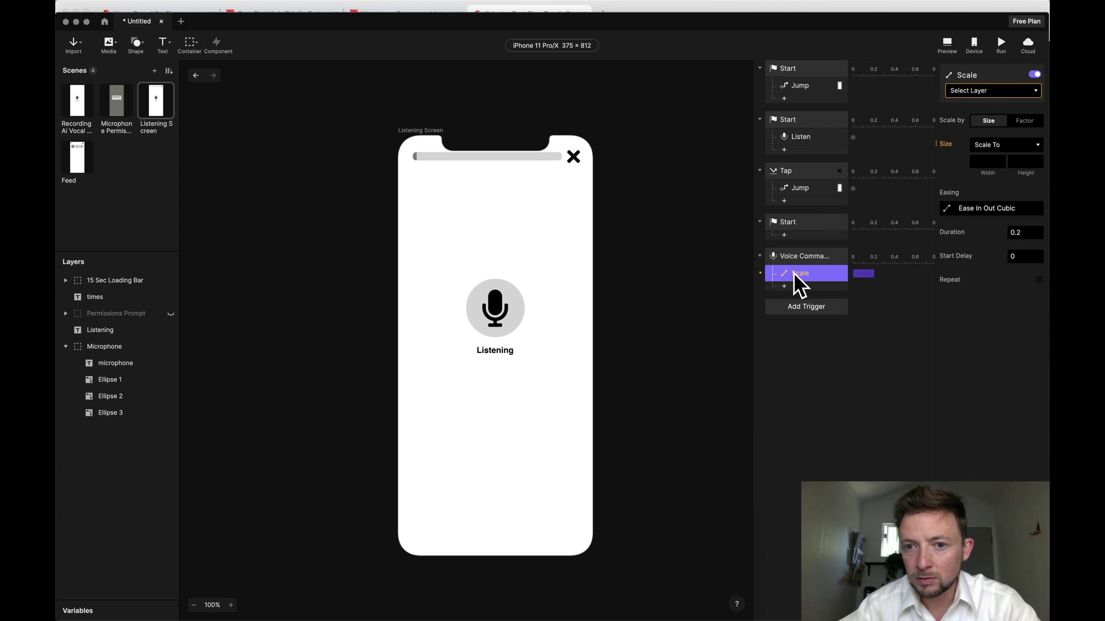
left_click(991, 91)
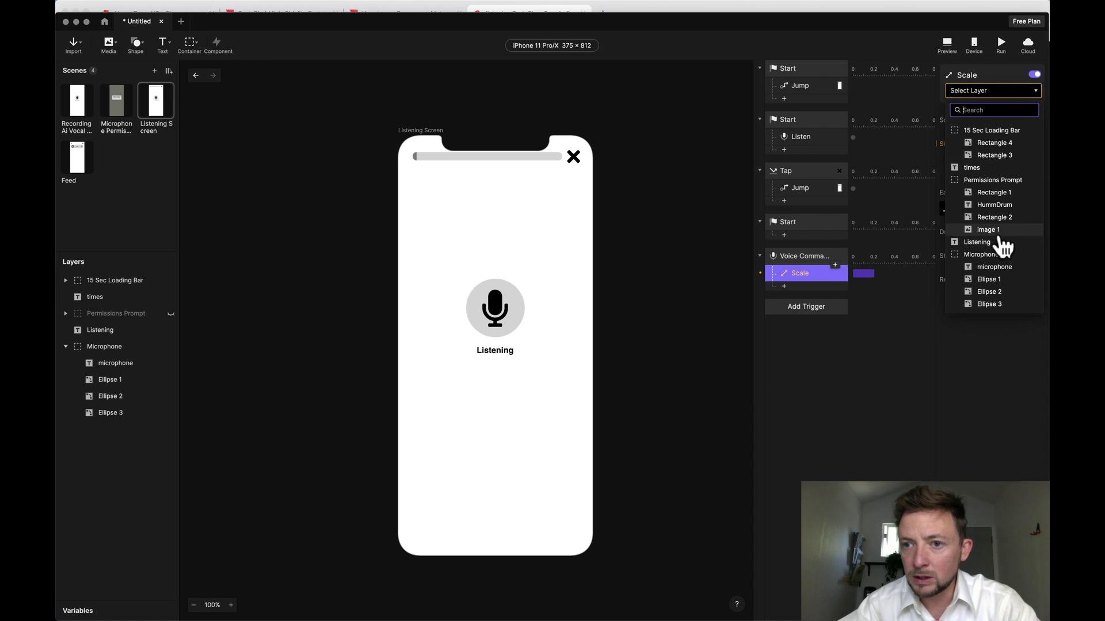
left_click(1001, 292)
Add a second Scale response and set its size mode to Scale To
left_click(784, 286)
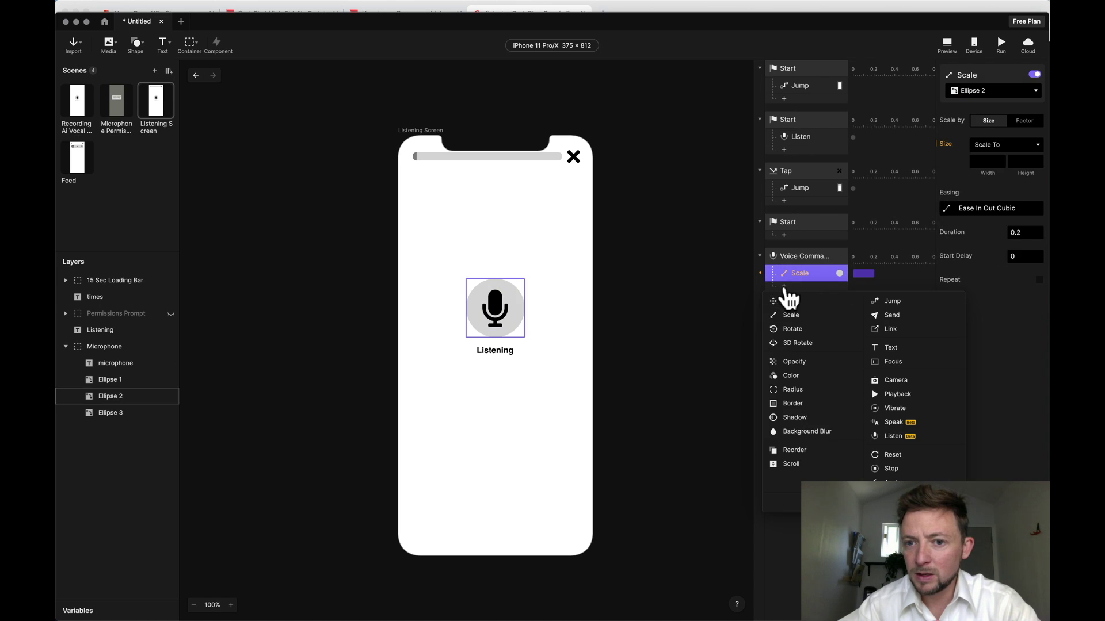
left_click(799, 315)
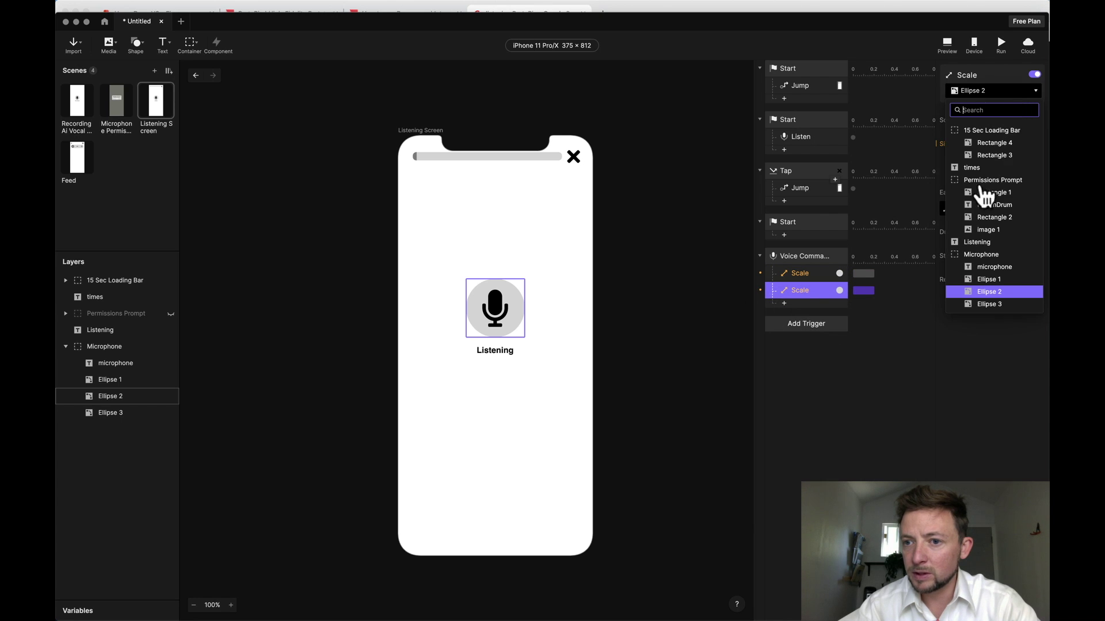
left_click(987, 303)
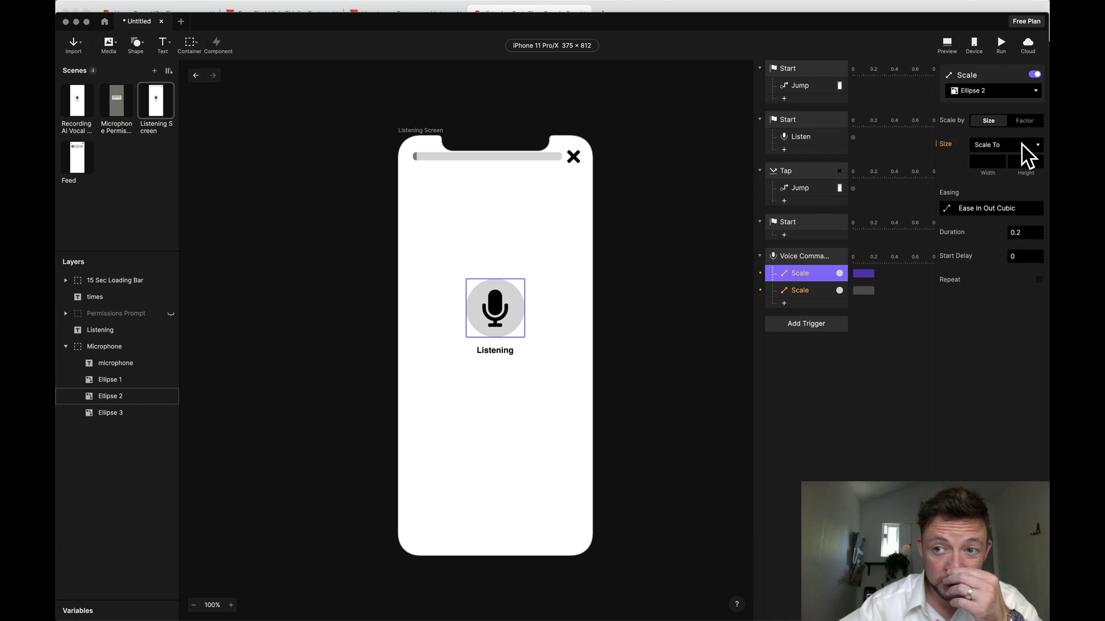
left_click(1028, 151)
left_click(987, 145)
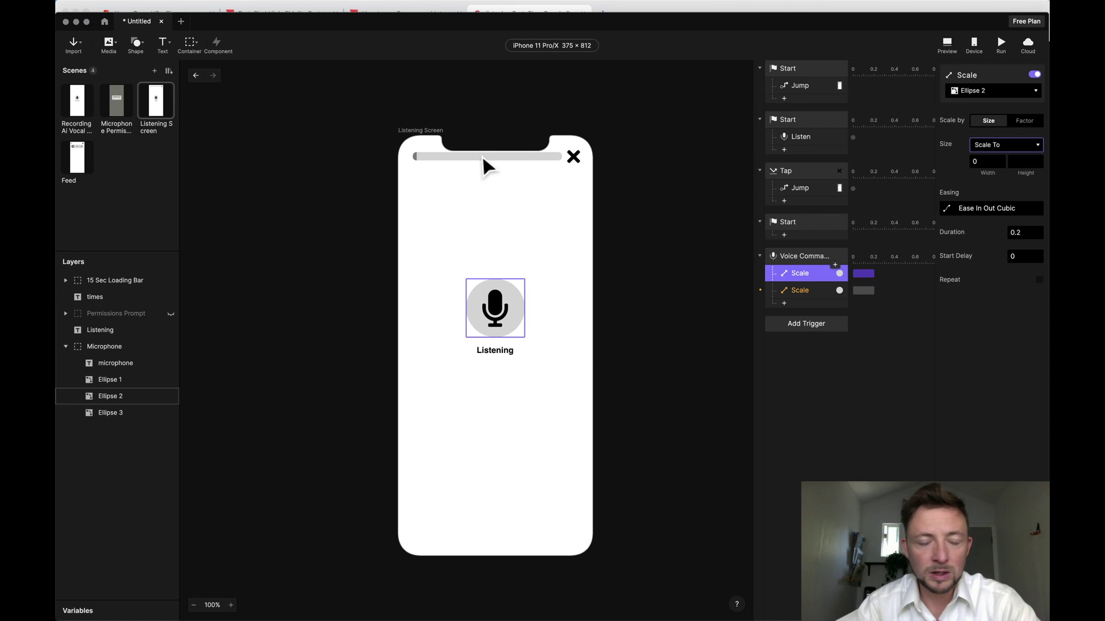
left_click(482, 155)
key("super+Tab")
key("super+Tab")
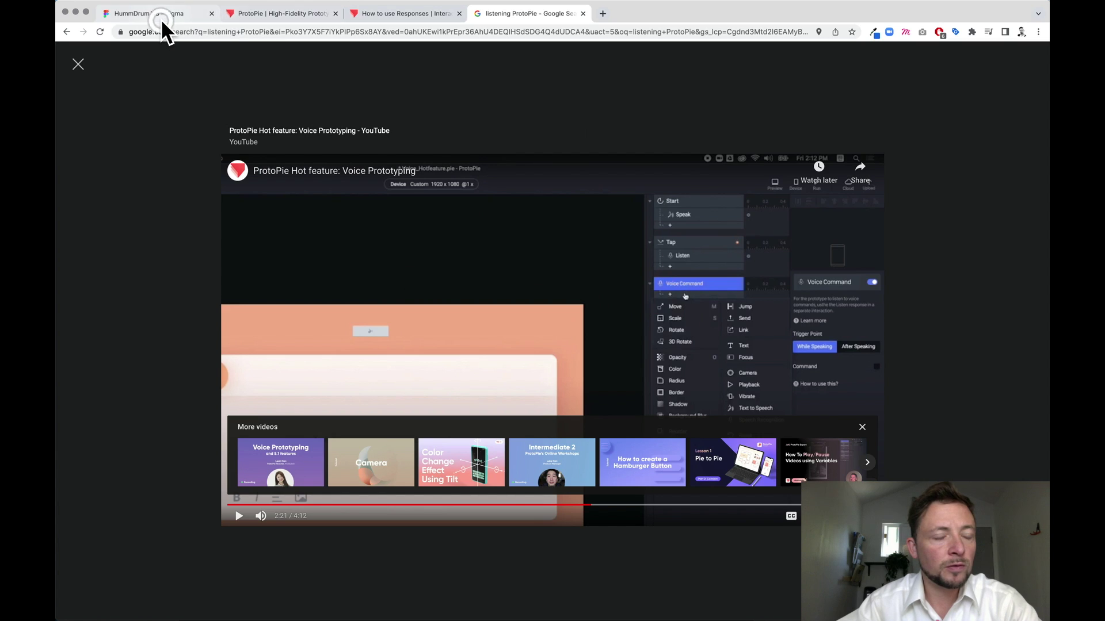
Select the Microphone WaveLengthExpand variant on Figma's Design Library page
left_click(160, 19)
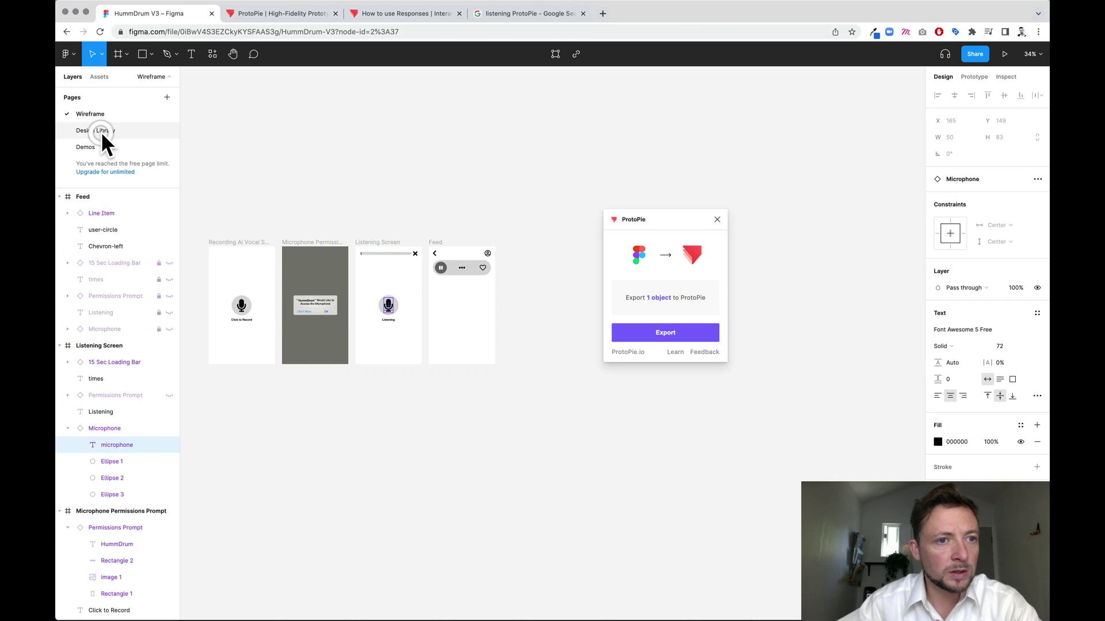
left_click(101, 131)
left_click(112, 561)
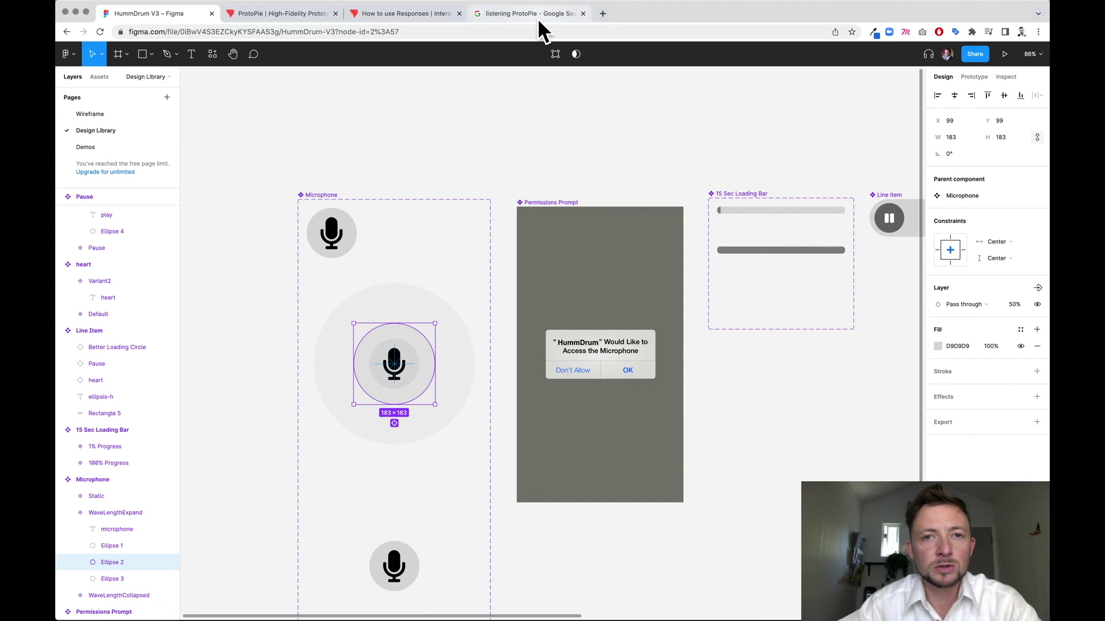
key("super+Tab")
key("super+Tab")
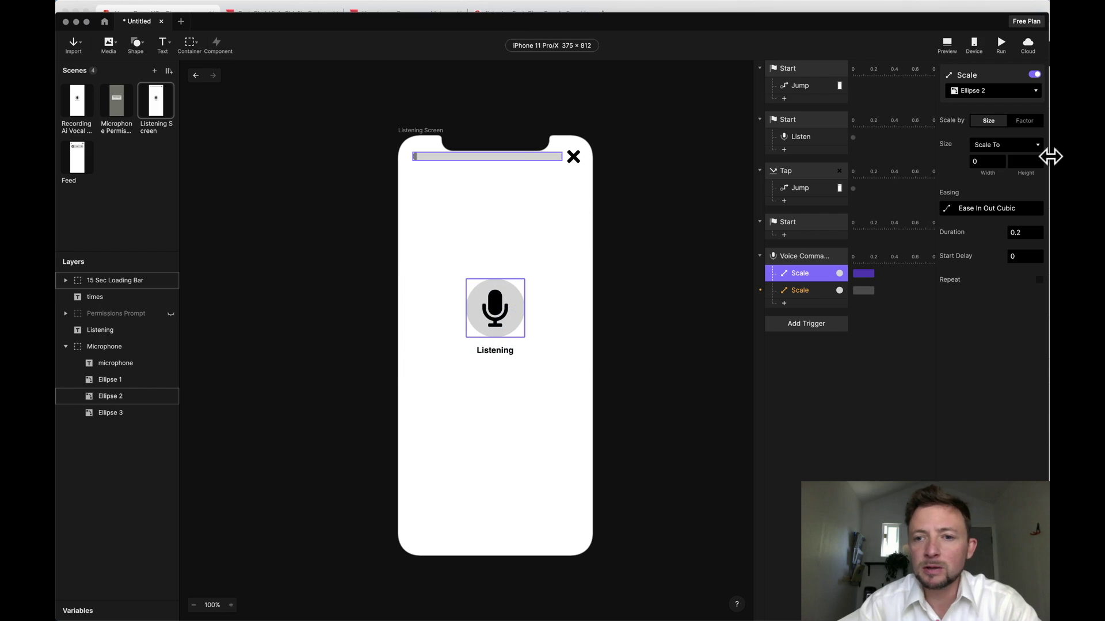
Scale Ellipse 2 to 183×183 and Ellipse 3 to 363, checking the outer ellipse size in Figma
left_click(986, 162)
type("18")
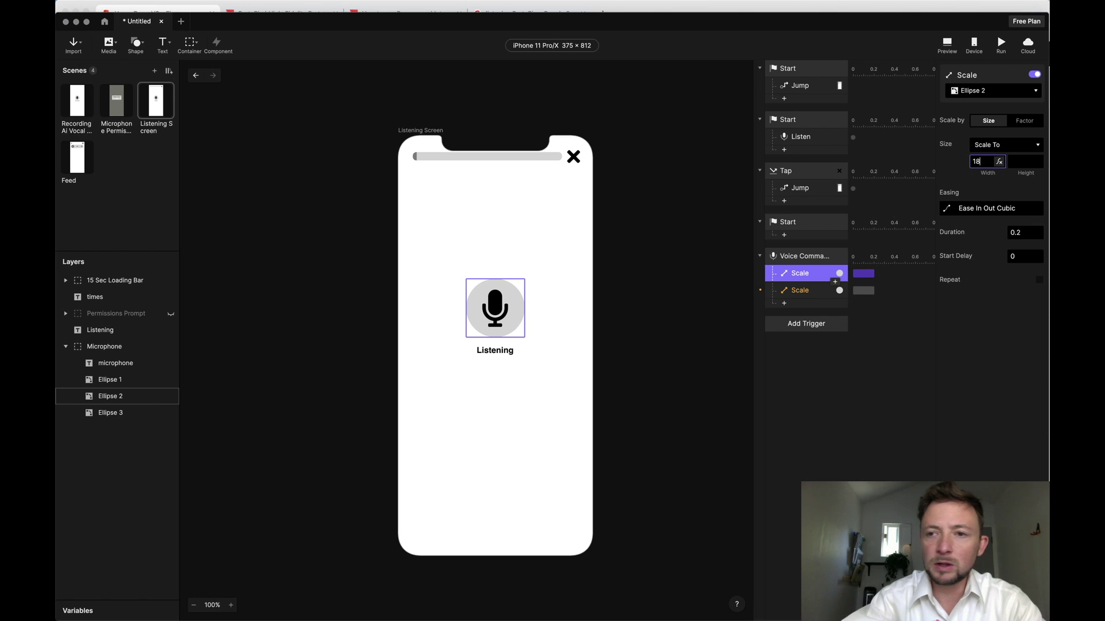
type("3")
left_click(1016, 161)
type("18")
left_click(807, 290)
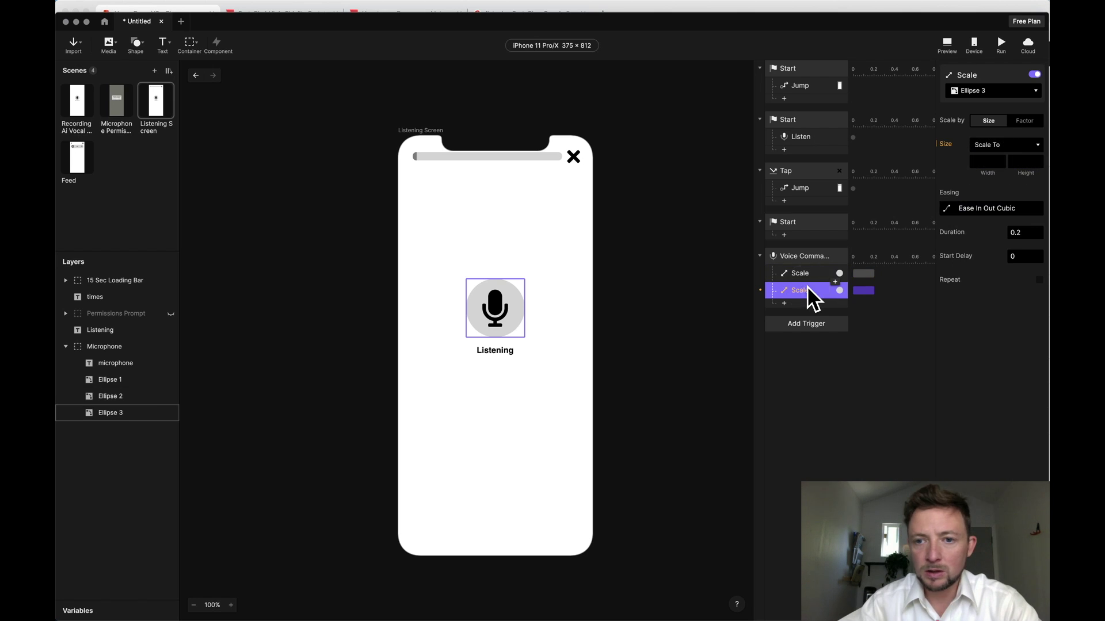
key("super+Tab")
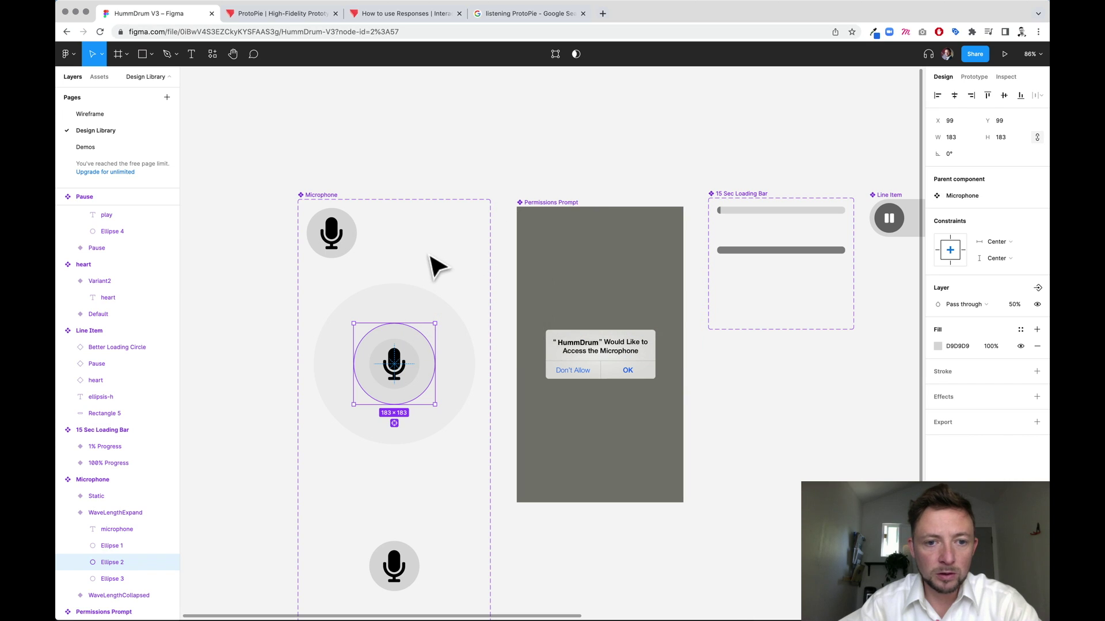
left_click(456, 320)
key("super+Tab")
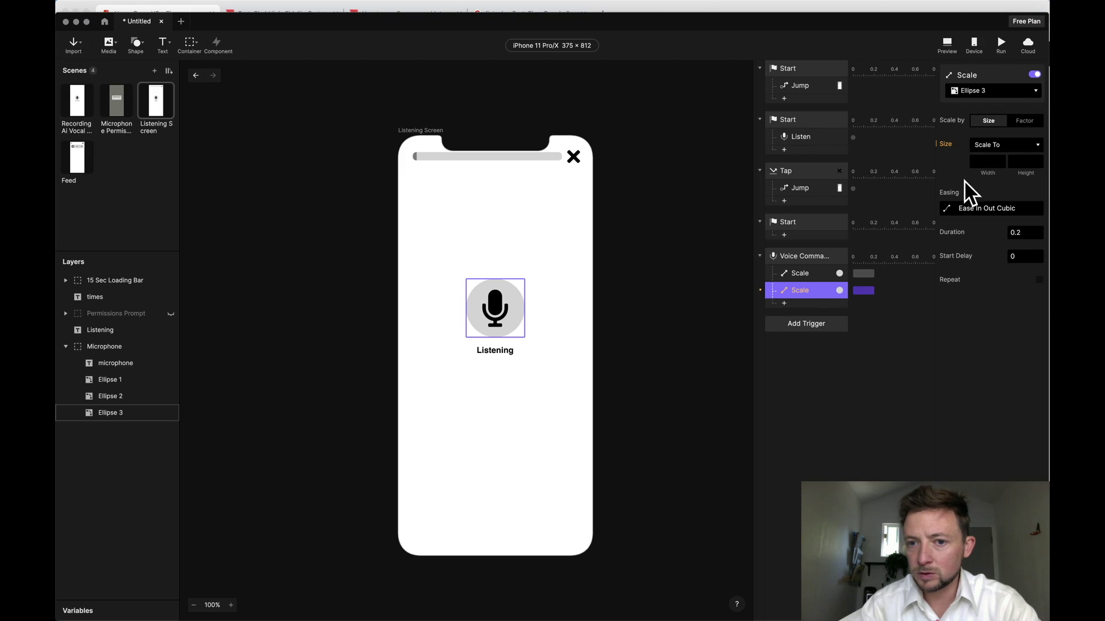
left_click(983, 161)
type("3")
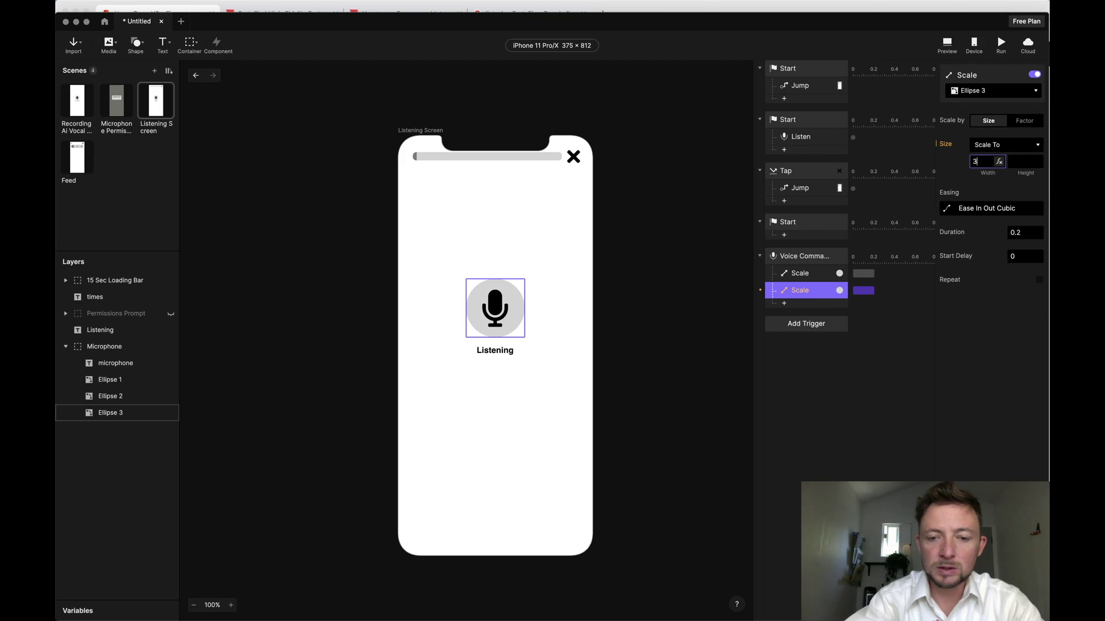
type("63")
Move the Voice Command trigger directly after the listening Start, recheck both scales, and run Preview
left_click_drag(803, 256, 783, 237)
left_click_drag(784, 160, 779, 161)
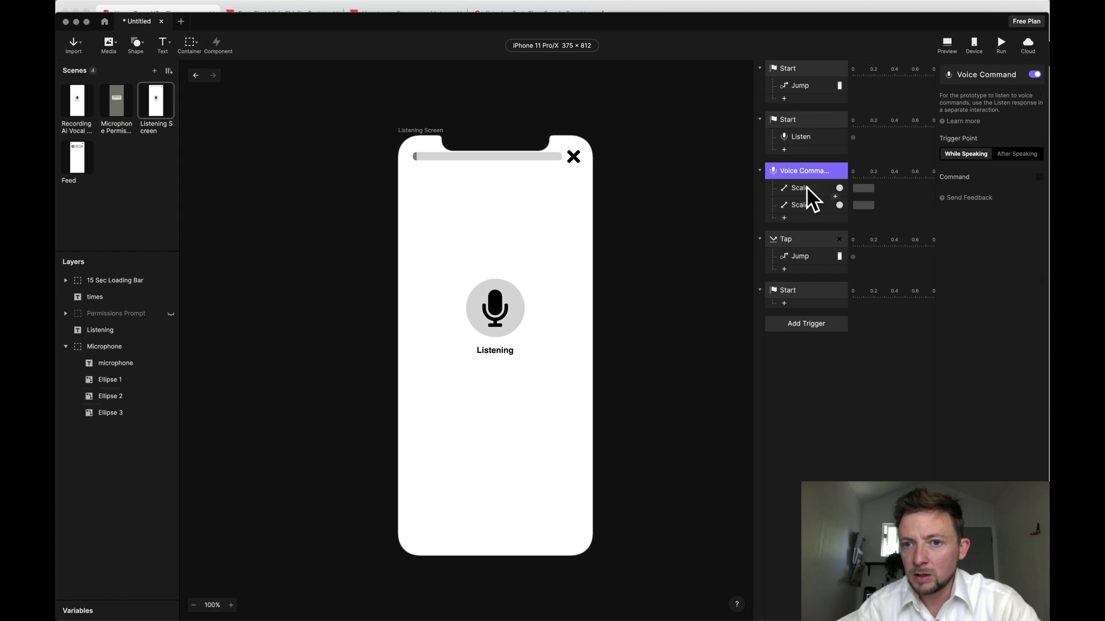
left_click(806, 186)
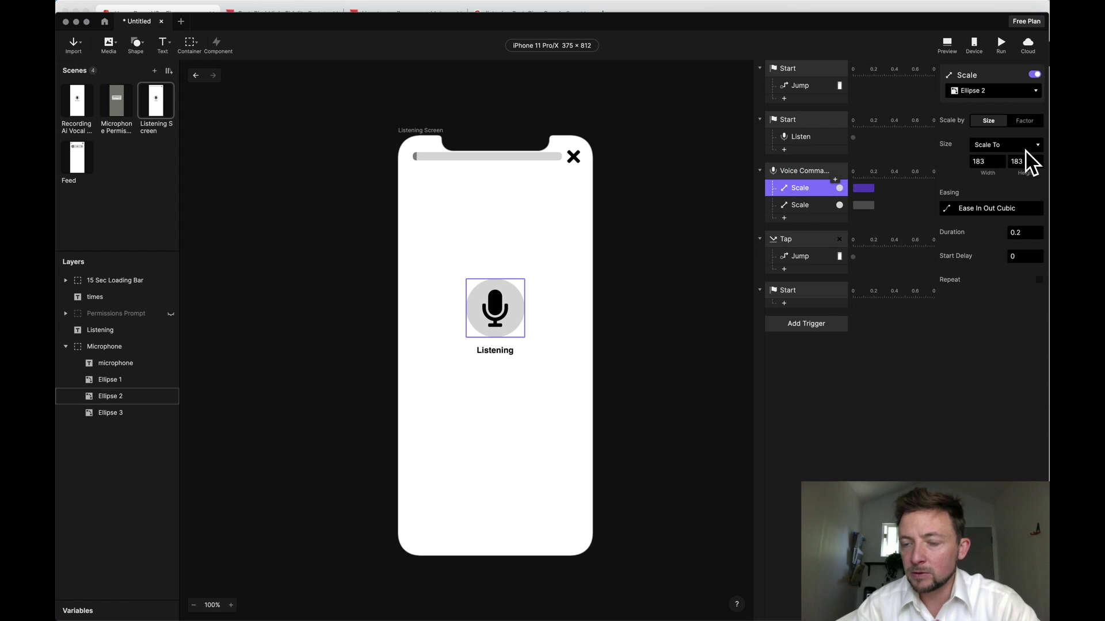
left_click(799, 206)
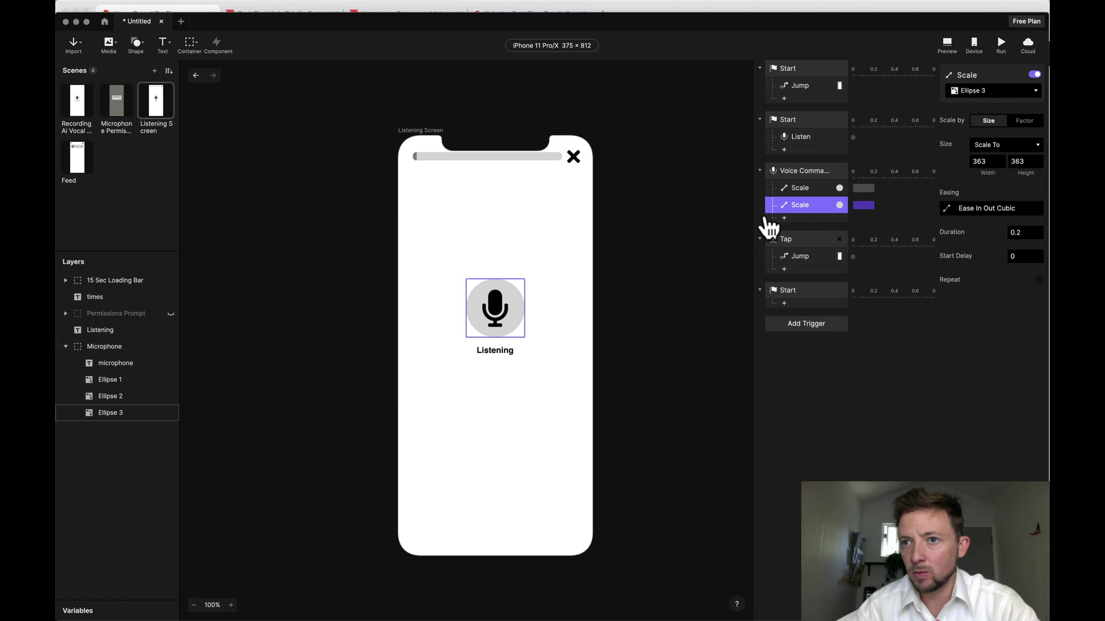
left_click(1000, 43)
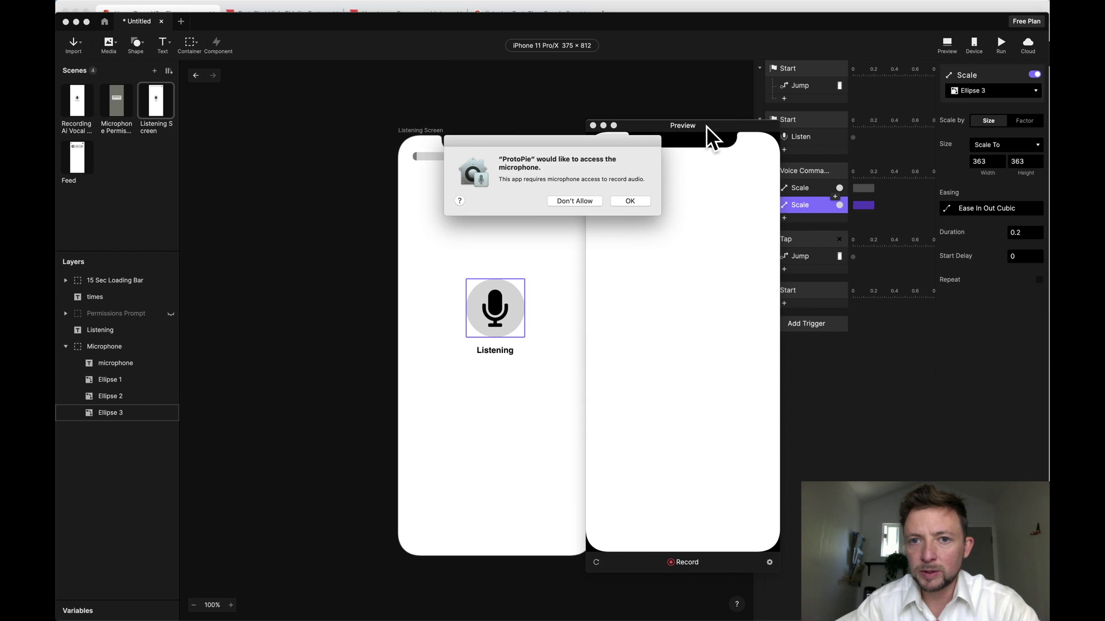
Allow microphone access in Preview and advance to the Feed screen
left_click(636, 201)
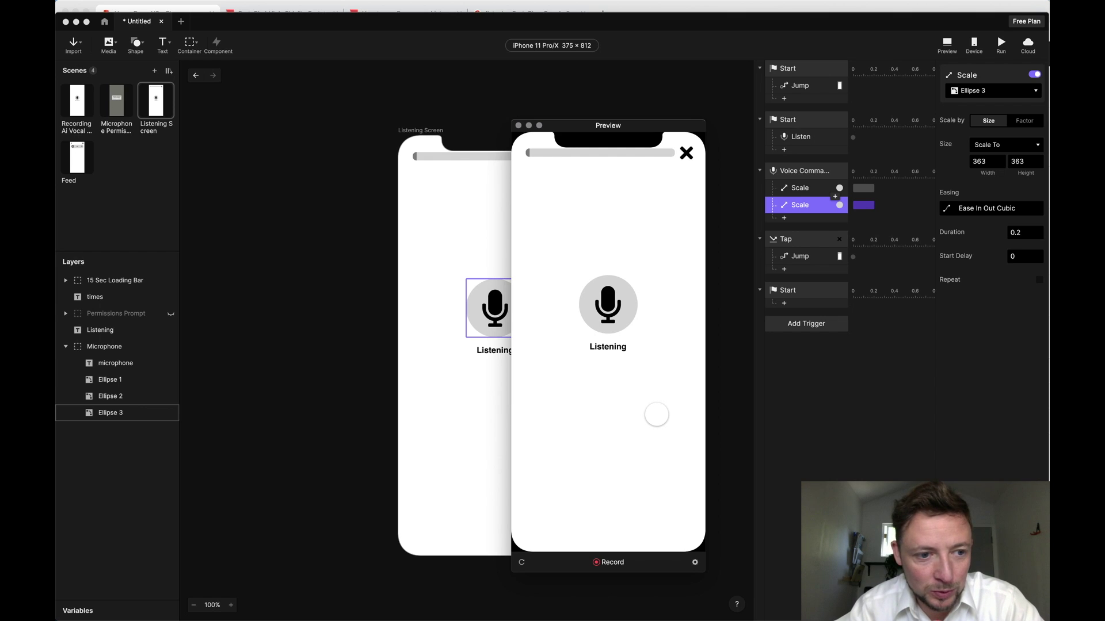
left_click(656, 414)
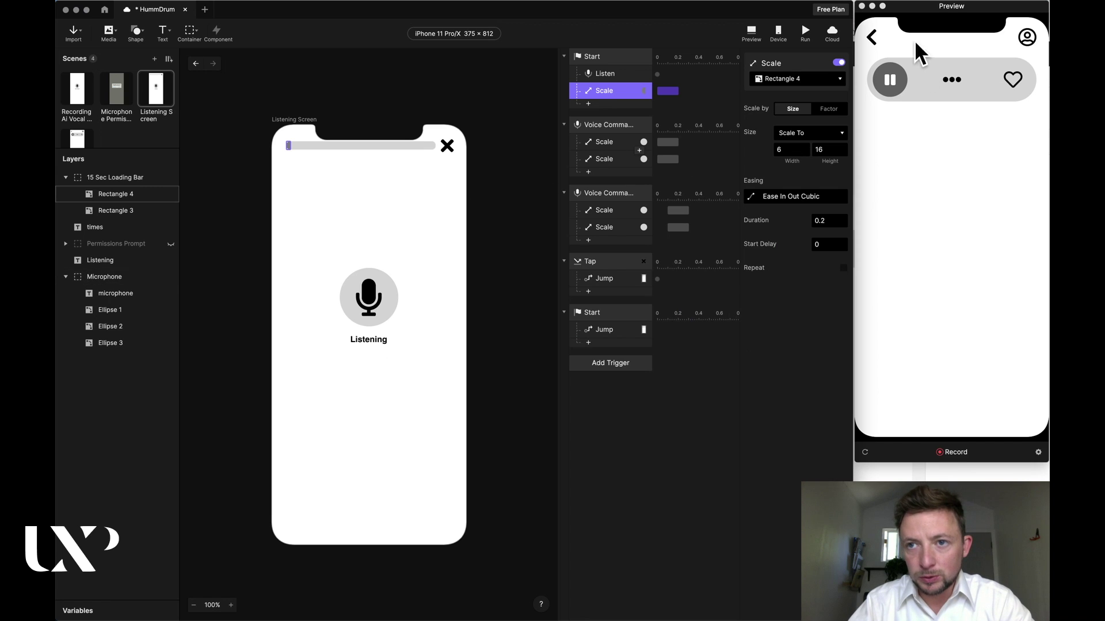
Return the preview to the Listening screen and inspect the Start trigger and Listen response
left_click(872, 38)
left_click(875, 40)
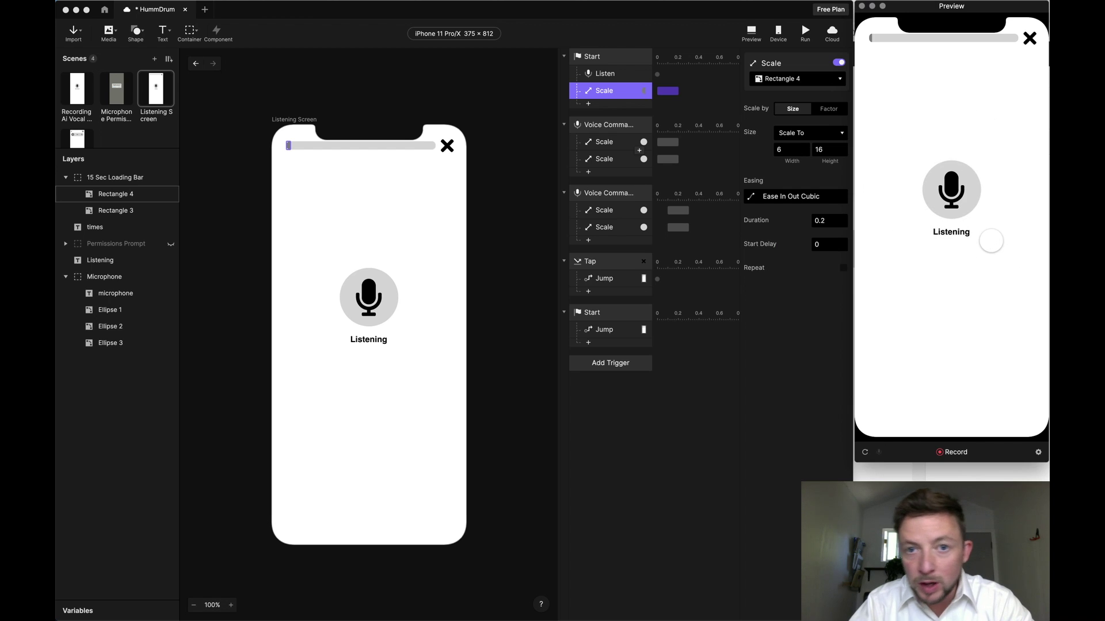
left_click(609, 58)
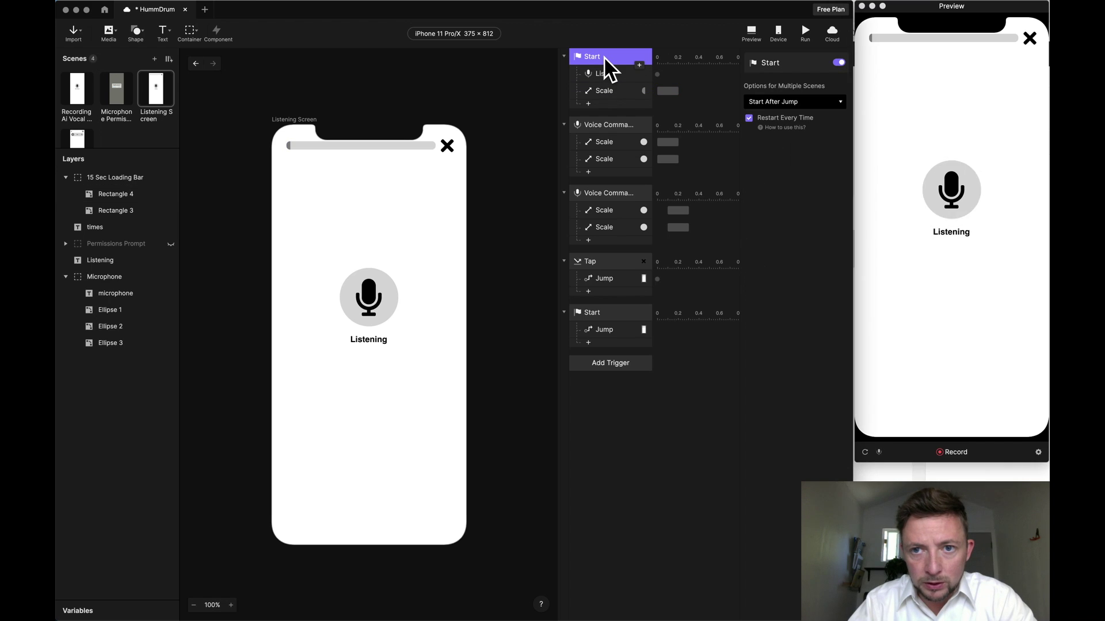
left_click(616, 75)
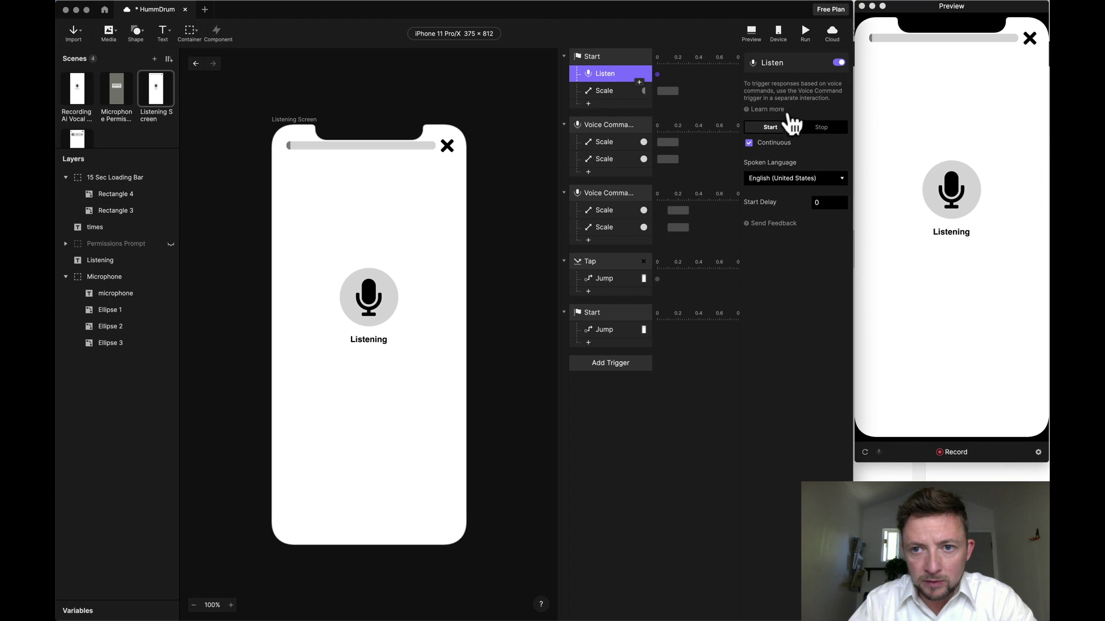
Review both Voice Command triggers' Scale responses, growing the ellipses and shrinking them back to 113×113
left_click(599, 125)
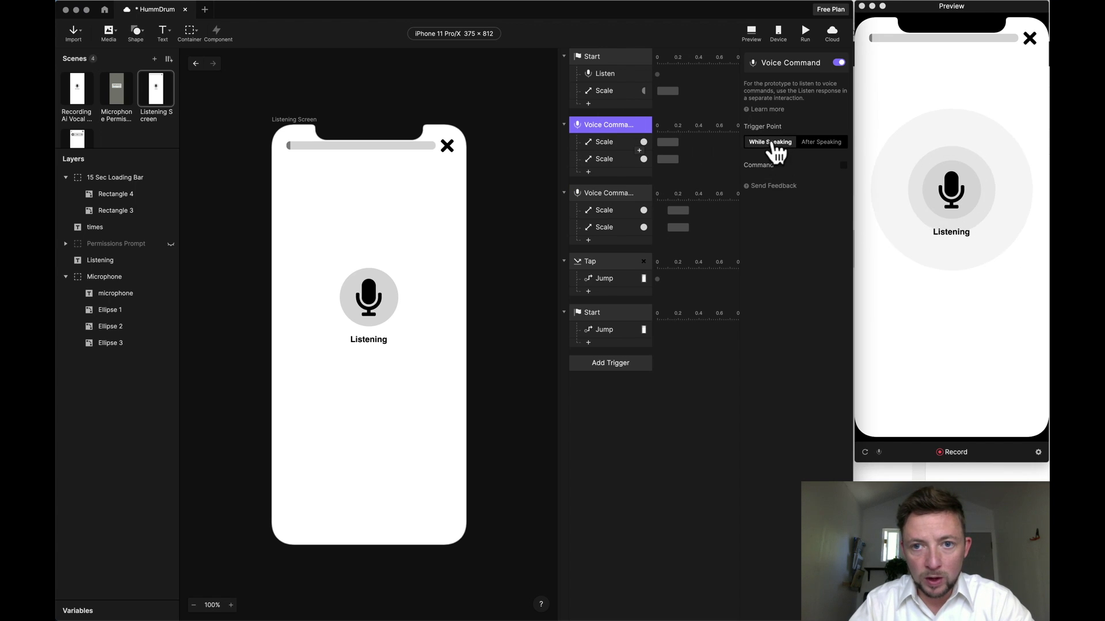
left_click(601, 143)
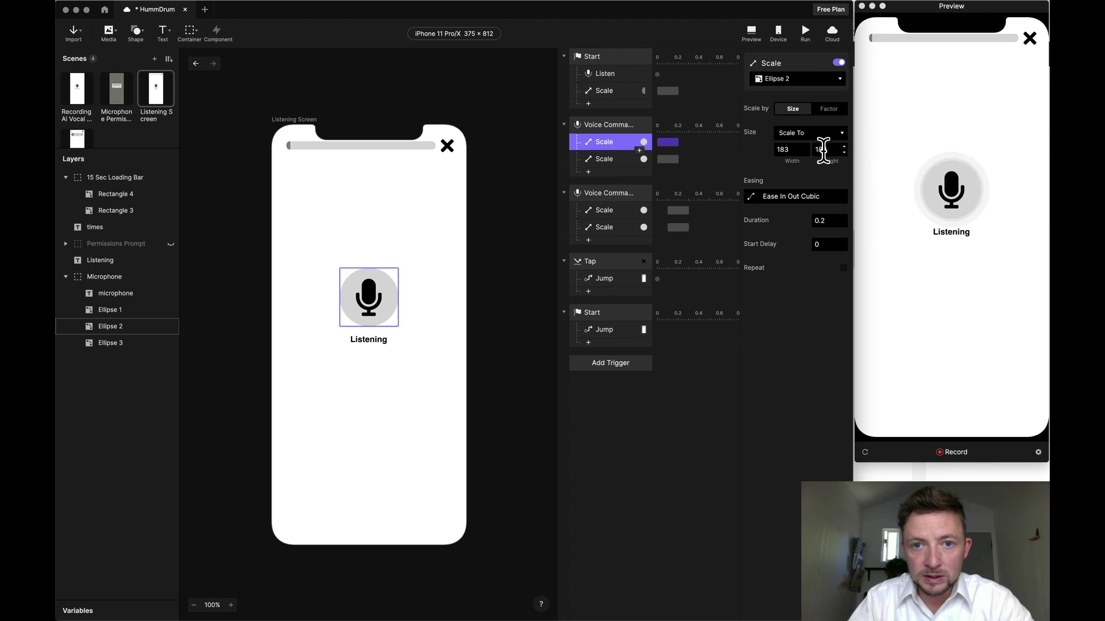
left_click(598, 160)
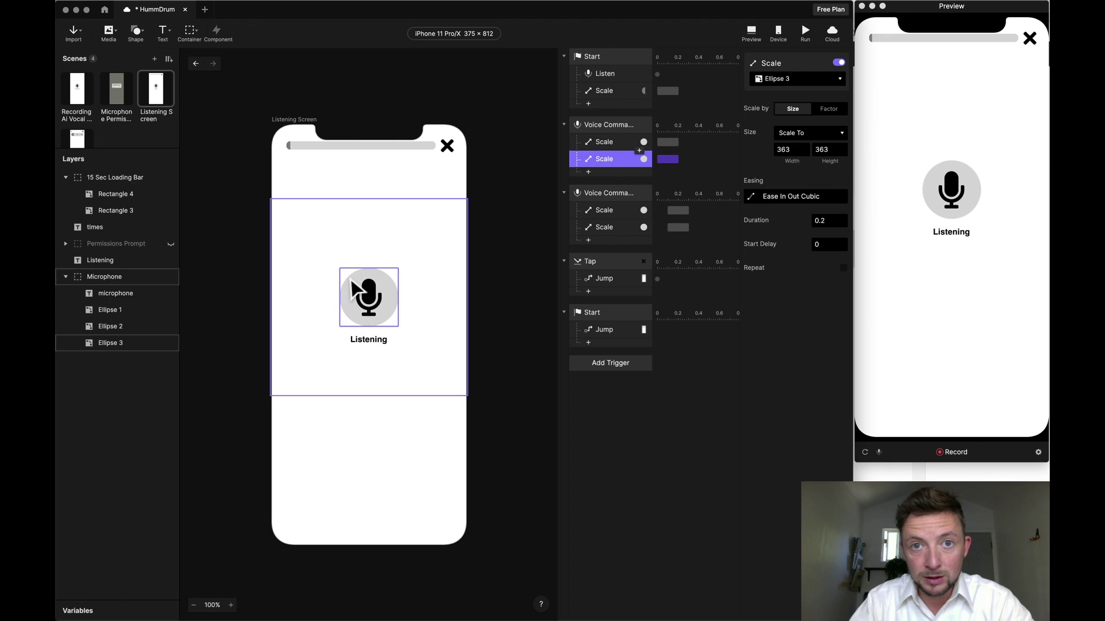
left_click(605, 194)
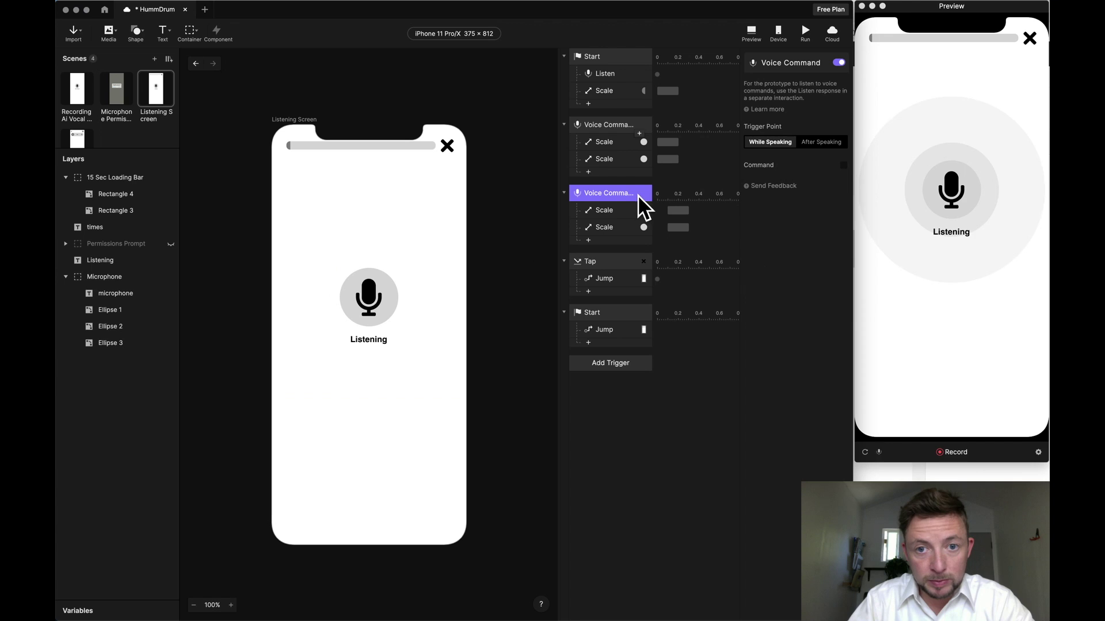
left_click(618, 212)
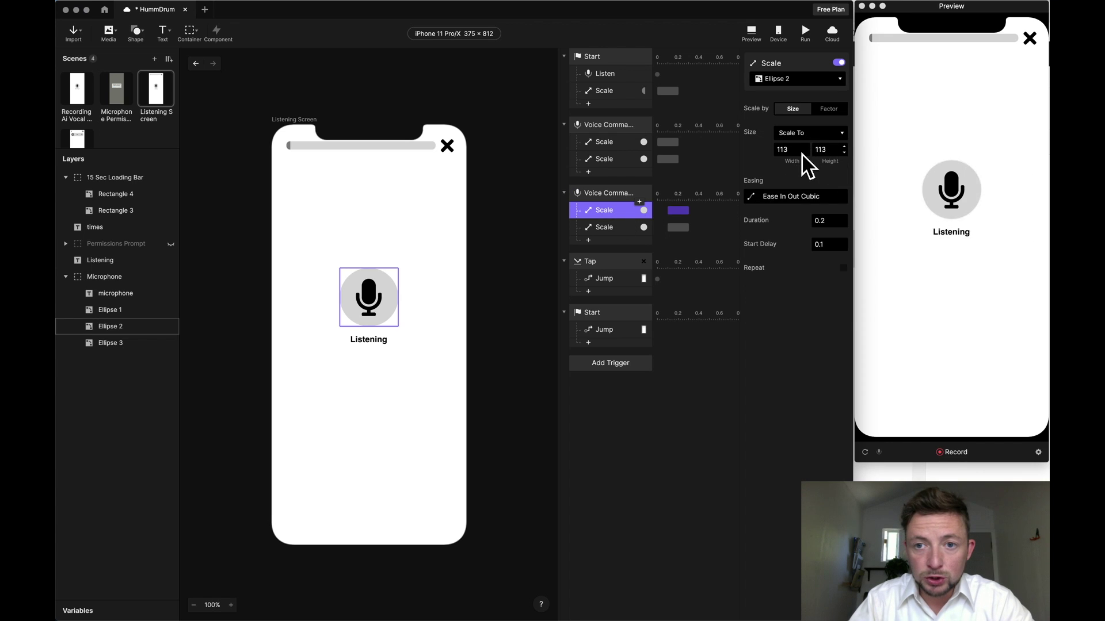
left_click(616, 228)
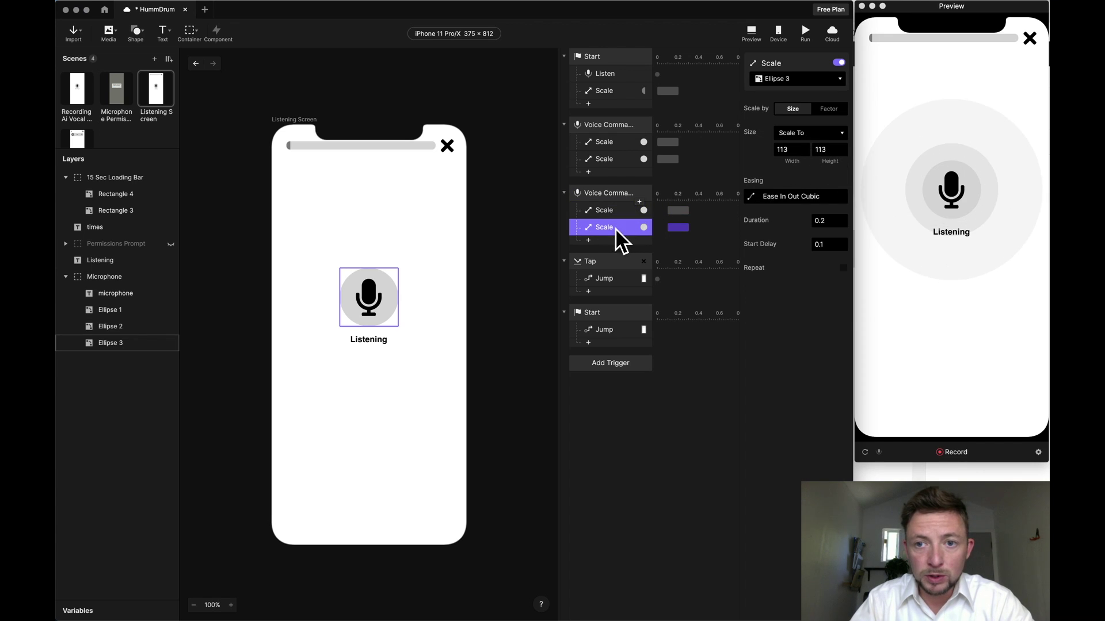
Set a 0.2 s start delay on the Ellipse 3 and Ellipse 2 shrink-back scales
left_click(826, 246)
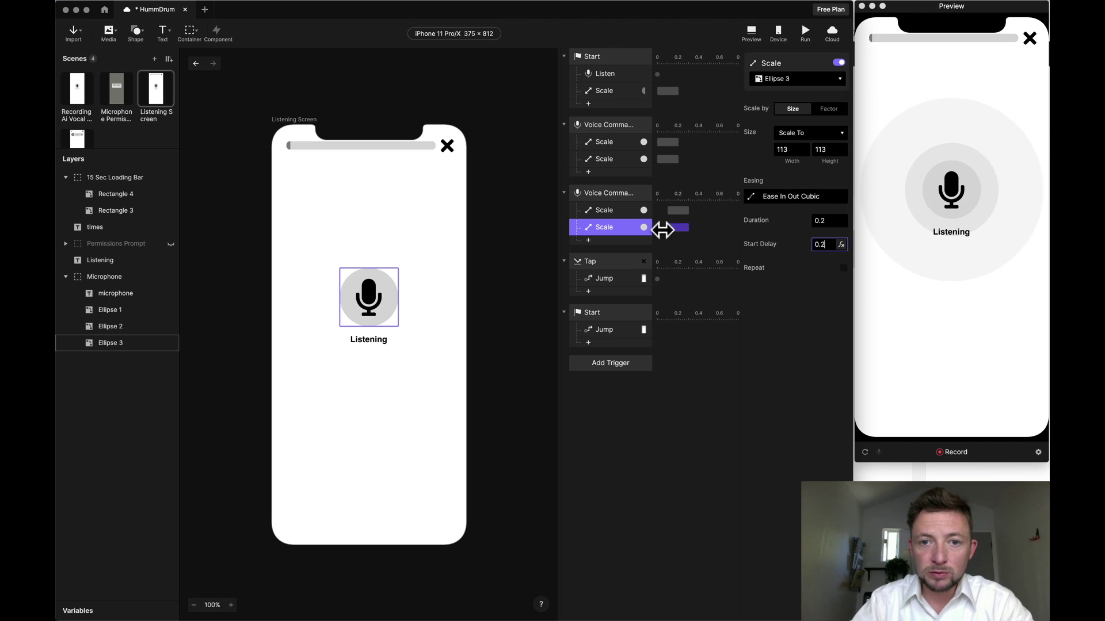
left_click(621, 211)
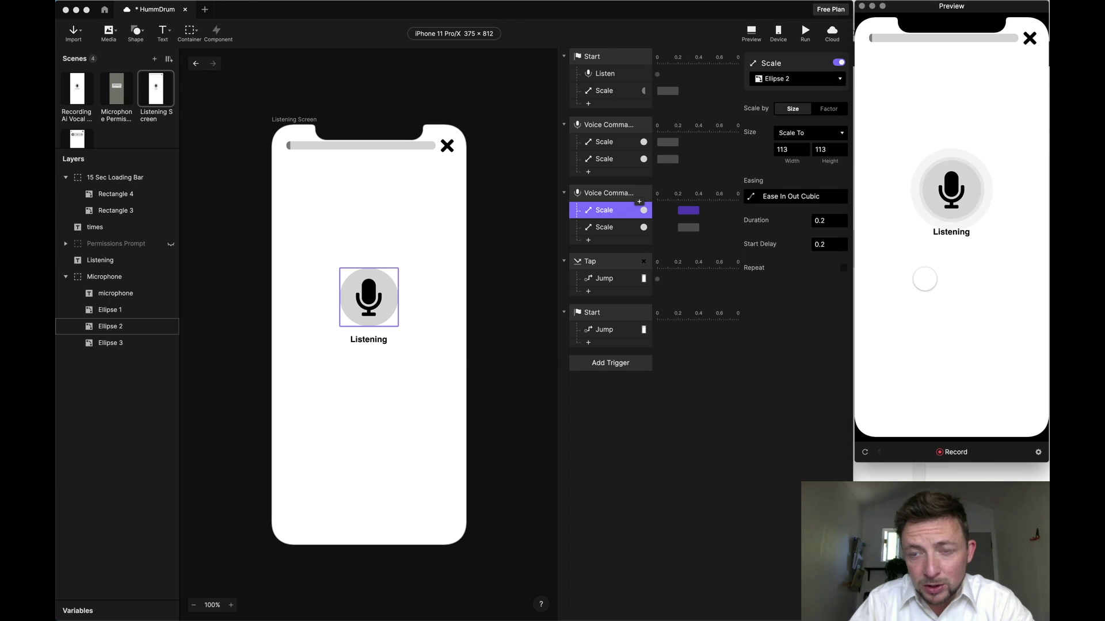
key("super+Tab")
left_click(101, 147)
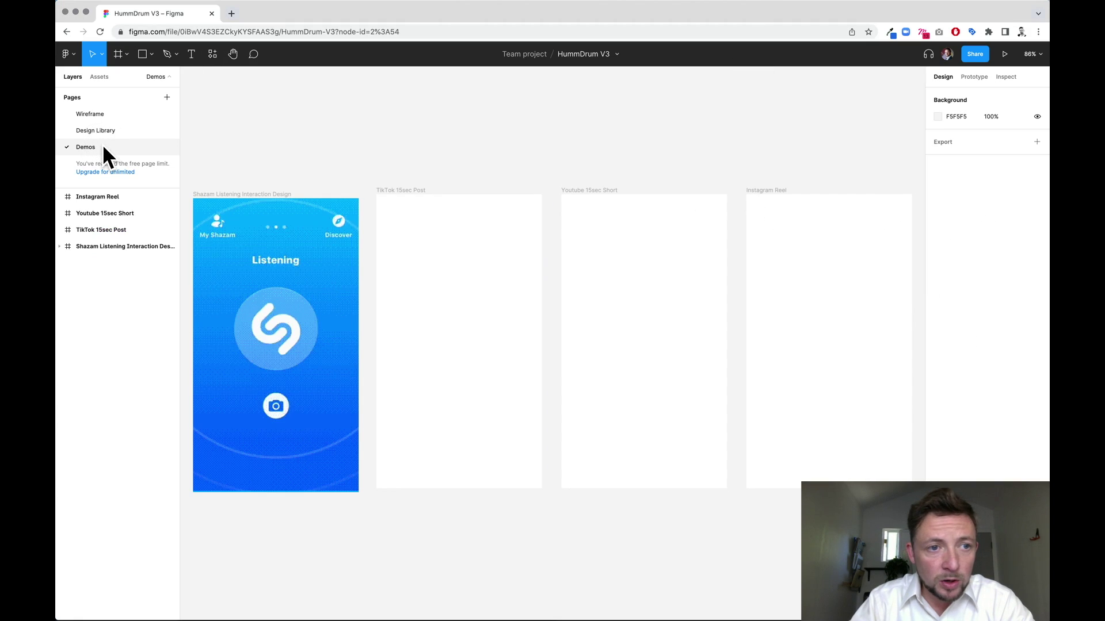
Select the Shazam Listening Interaction Design frame on the Demos page and present it
left_click(298, 246)
left_click(1005, 54)
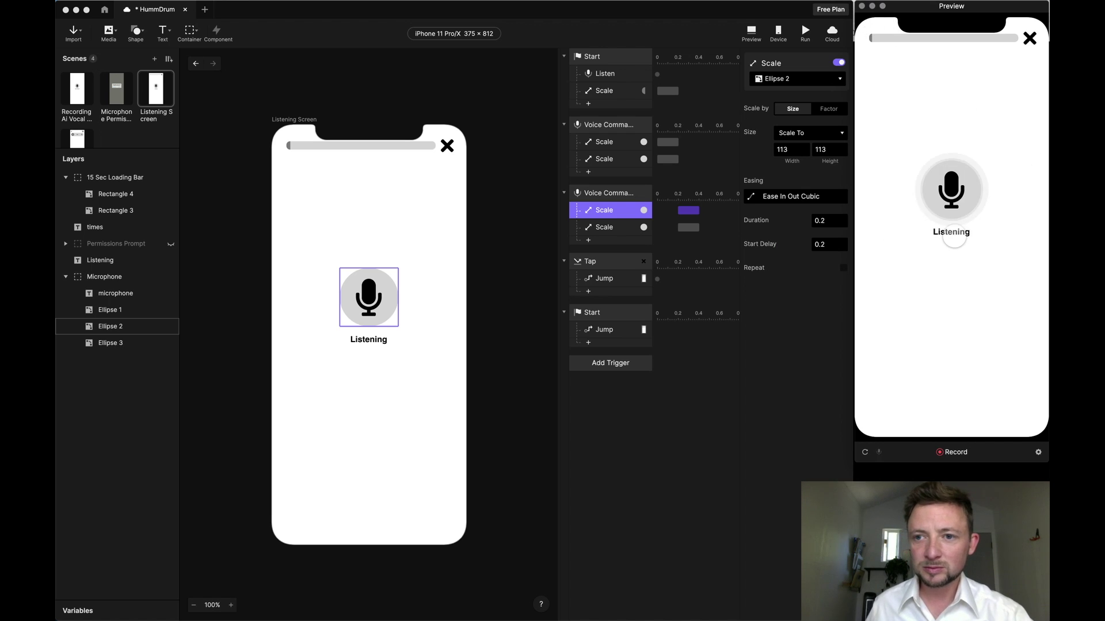
Advance the running preview from the Listening screen to the Feed player screen
left_click(953, 237)
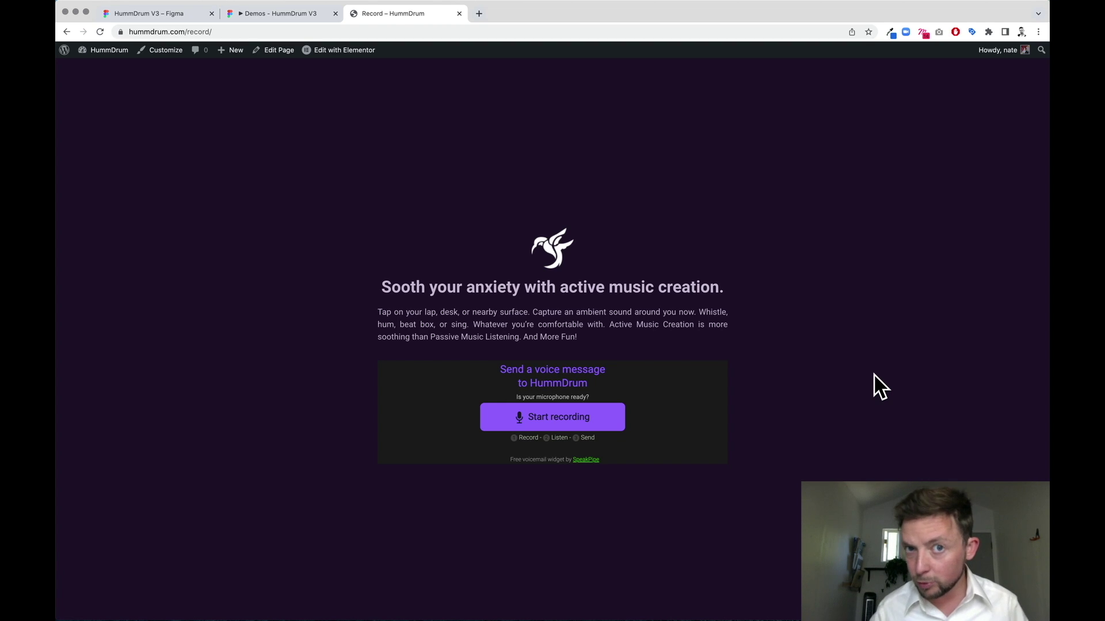
Record a roughly 16-second voice message in the HummDrum SpeakPipe widget and send it
left_click(563, 423)
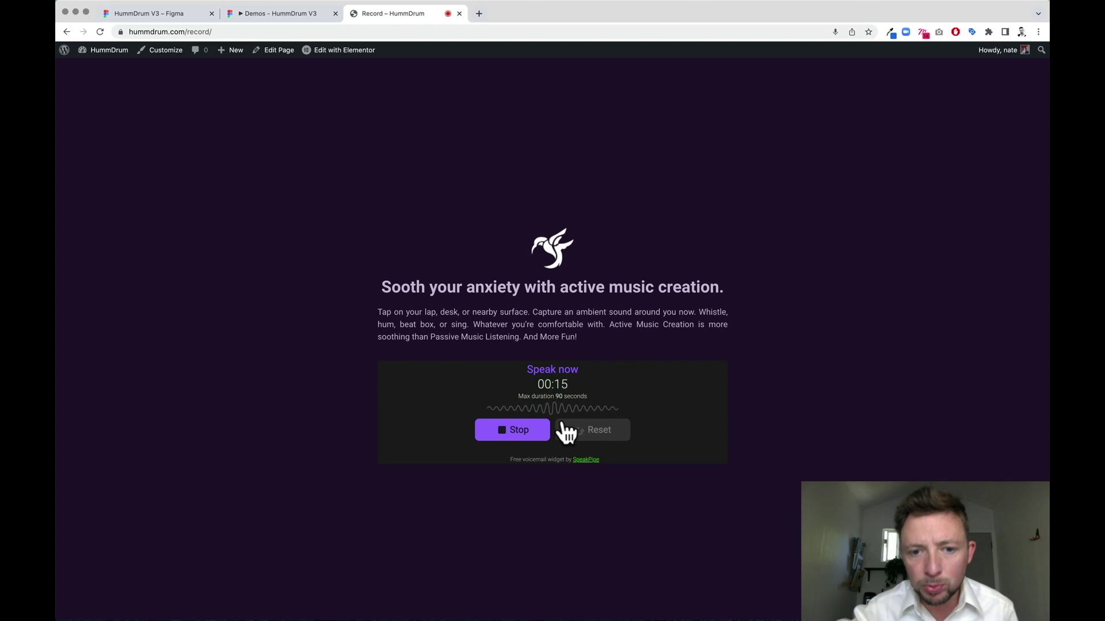
left_click(518, 432)
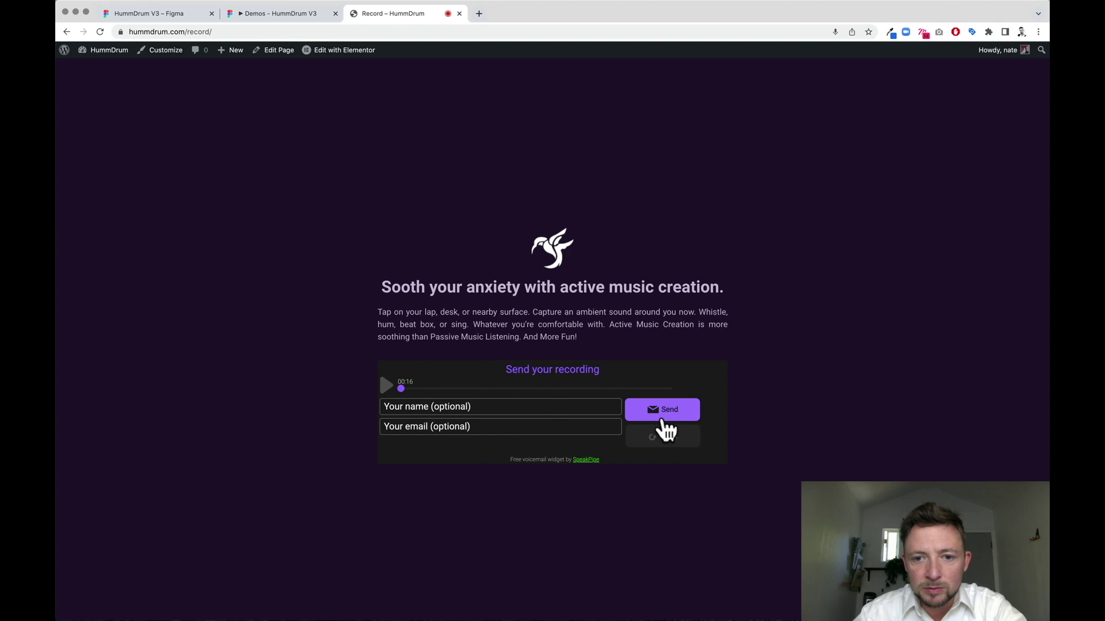
left_click(664, 418)
Download the newest received voice message from the SpeakPipe inbox as an mp3
left_click(479, 12)
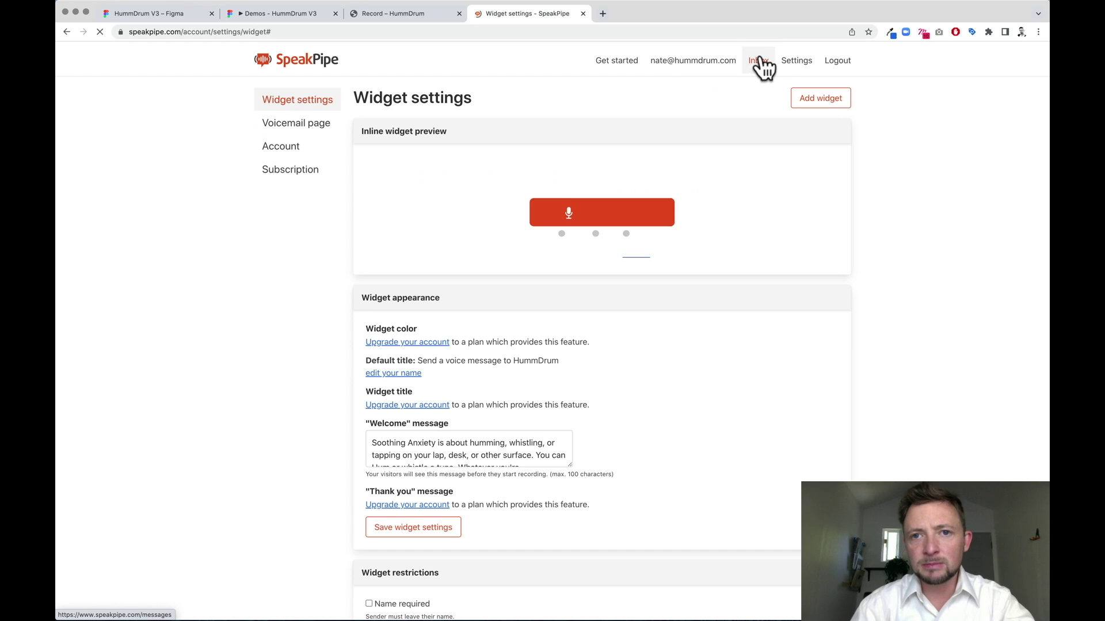
left_click(759, 60)
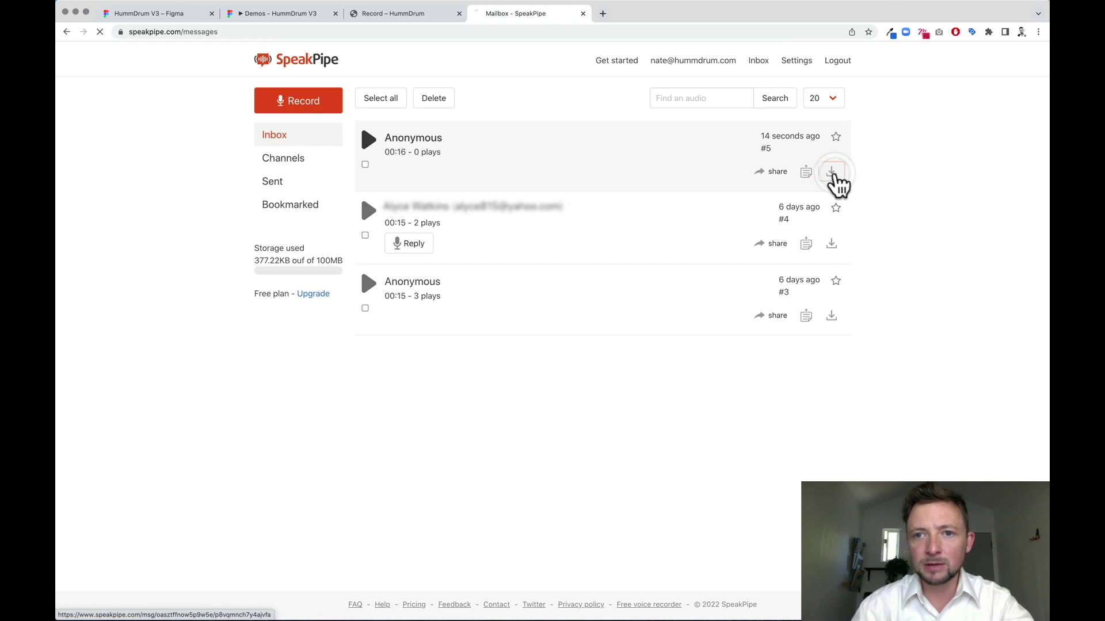
left_click(831, 171)
Return to the ProtoPie HummDrum prototype window and select the Feed scene
left_click(166, 14)
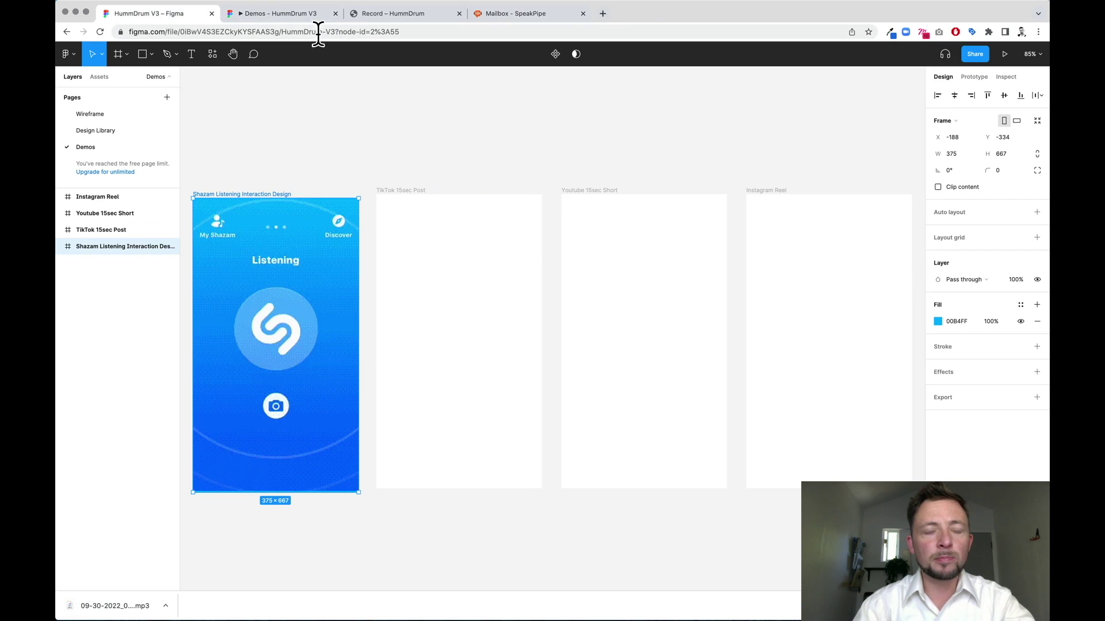
key("super+Tab")
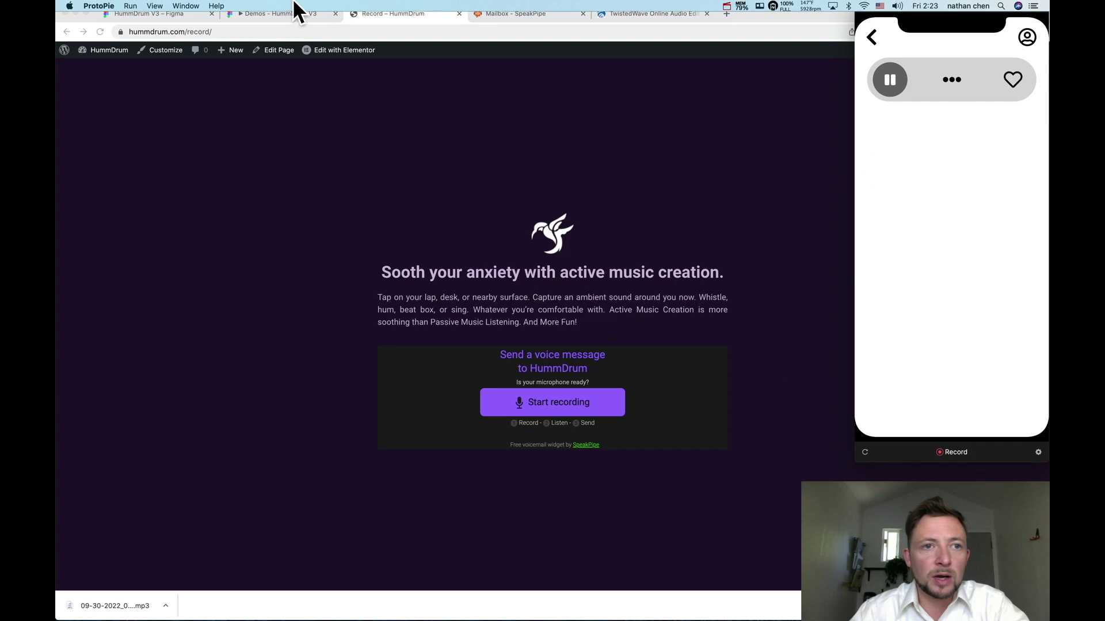
left_click(74, 11)
left_click(187, 7)
left_click(206, 112)
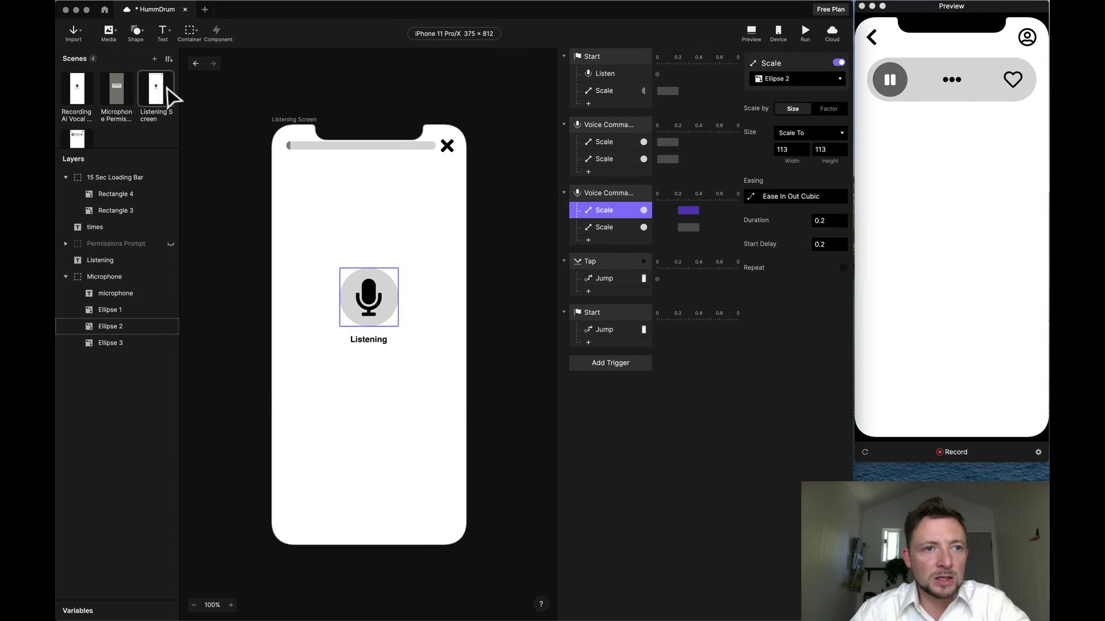
left_click(79, 138)
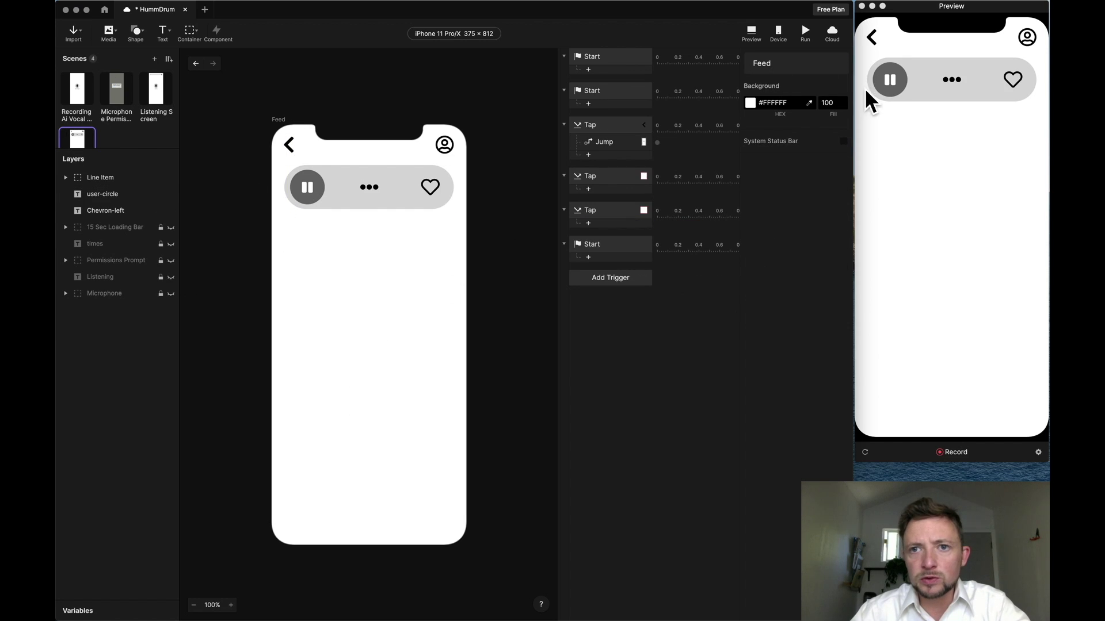
Import the recorded audio file 09-30-2022_00-16_msg5 into Feed and place it in the player bar
left_click(116, 29)
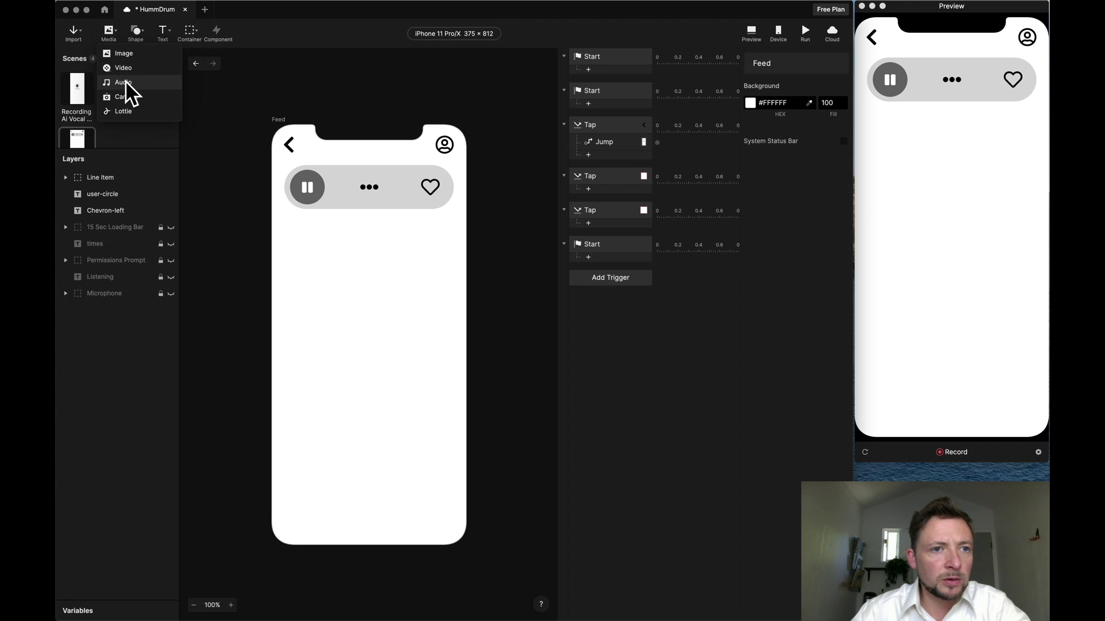
left_click(125, 81)
left_click(490, 135)
left_click(738, 318)
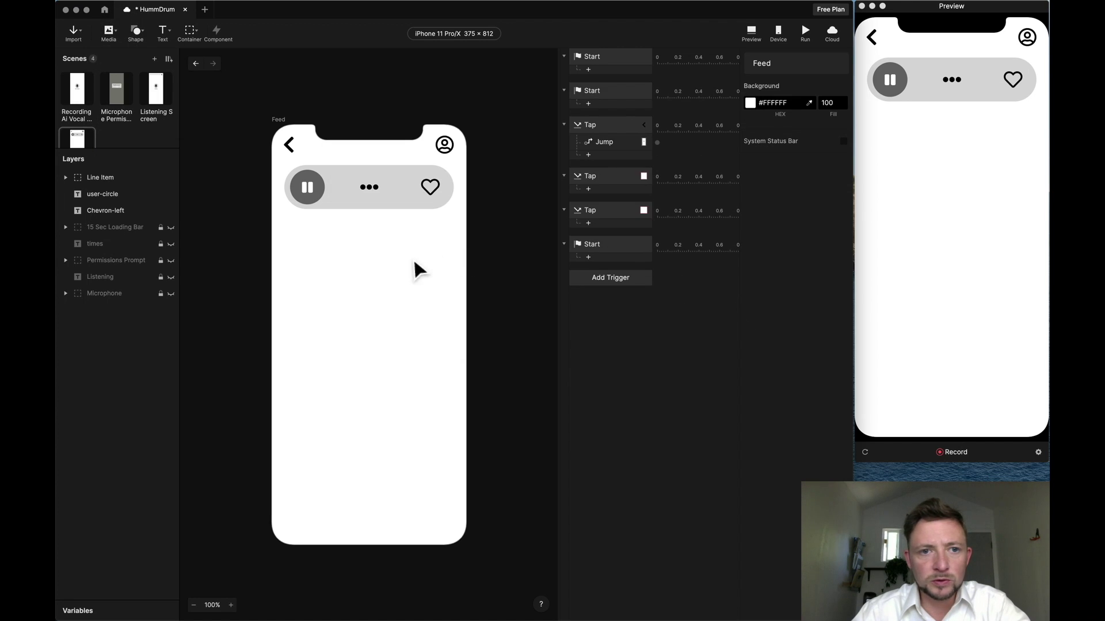
left_click_drag(285, 141, 345, 190)
left_click(362, 383)
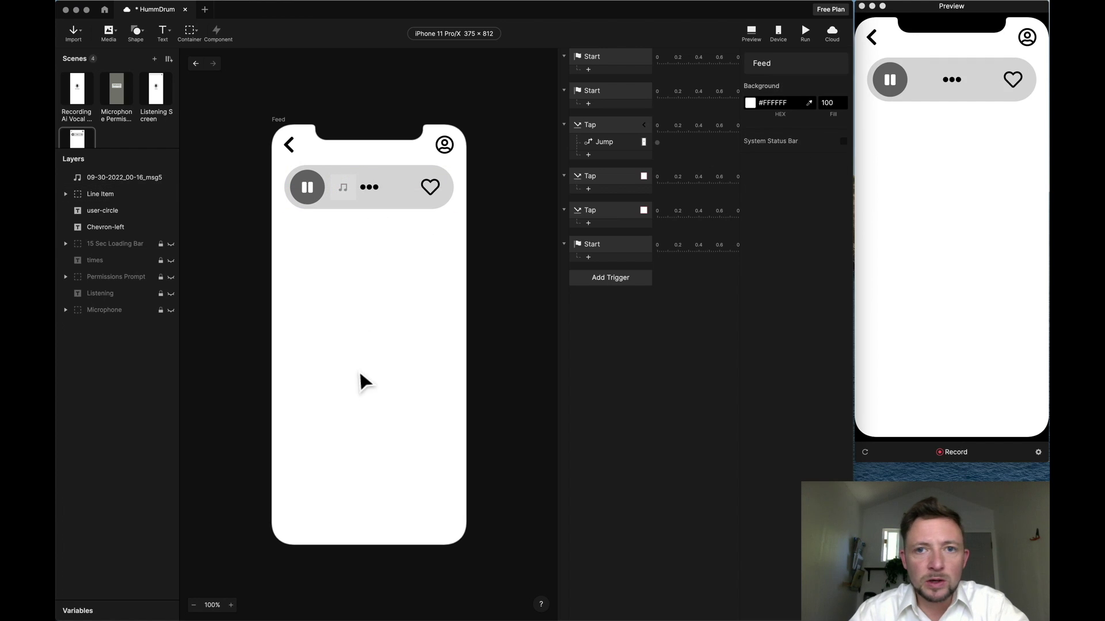
Add a Playback response to the Feed screen's Start trigger that plays the recorded audio clip
left_click(588, 69)
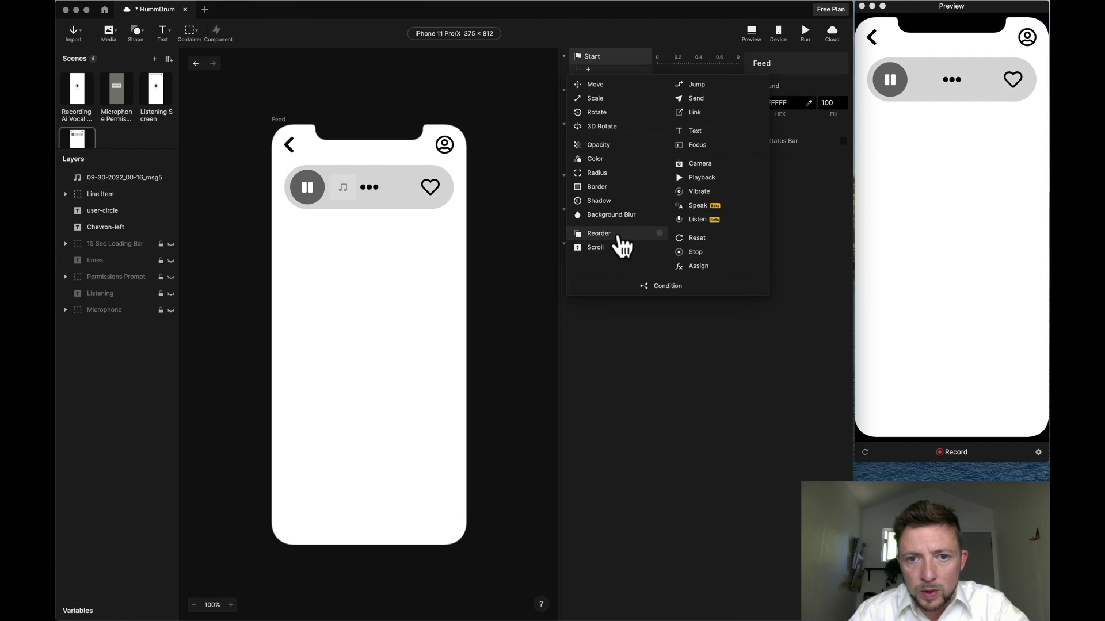
left_click(716, 179)
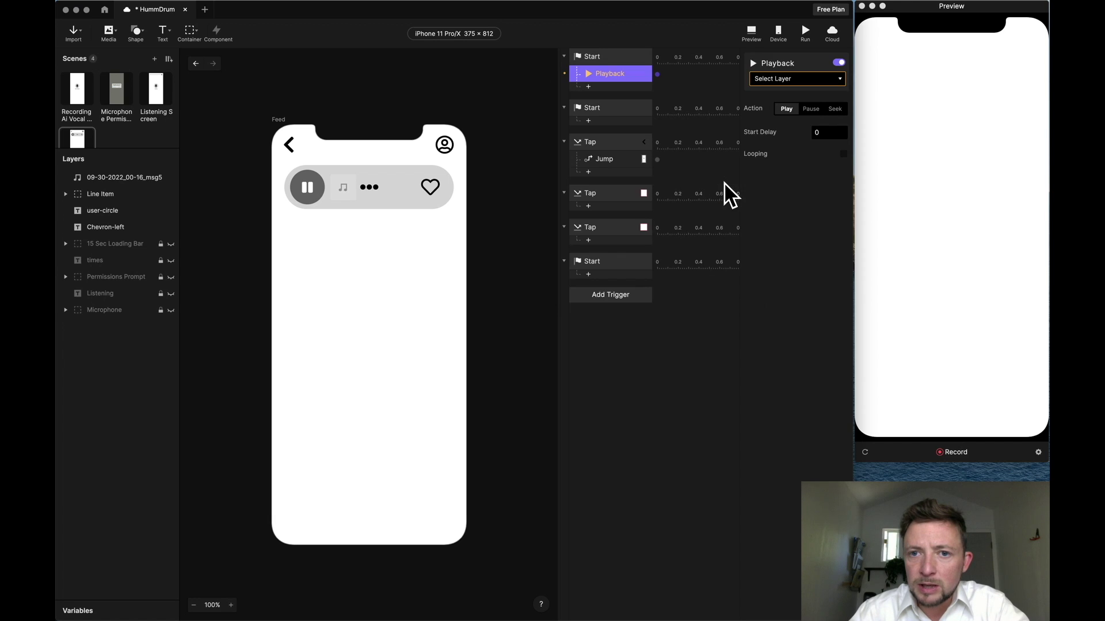
left_click(796, 78)
left_click(801, 123)
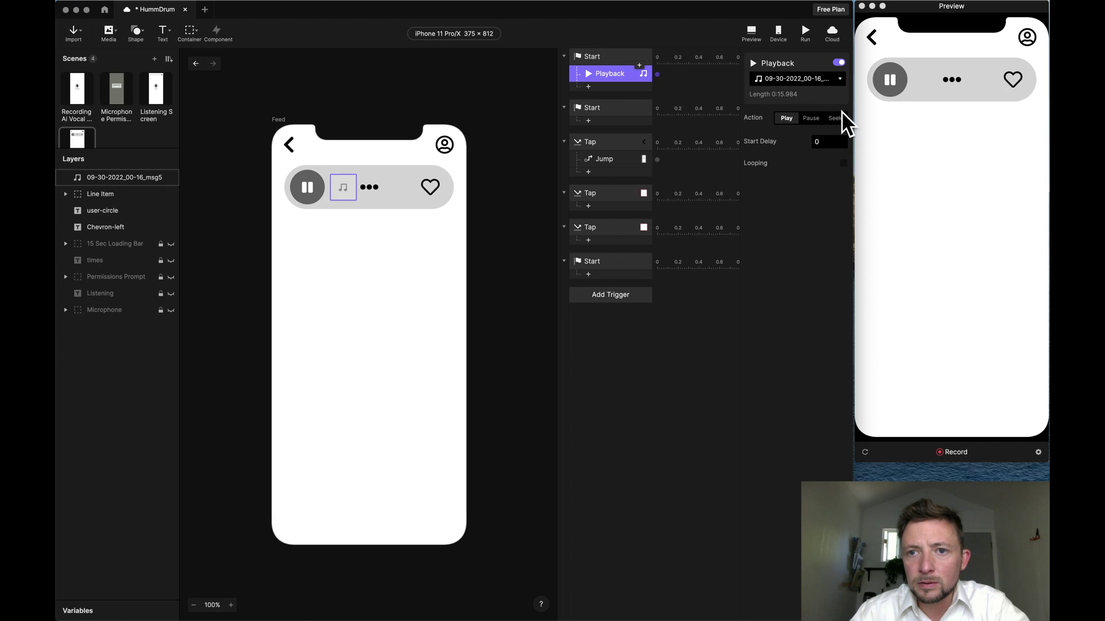
Add a Playback response to the pause button's Tap trigger
left_click(633, 225)
left_click(588, 239)
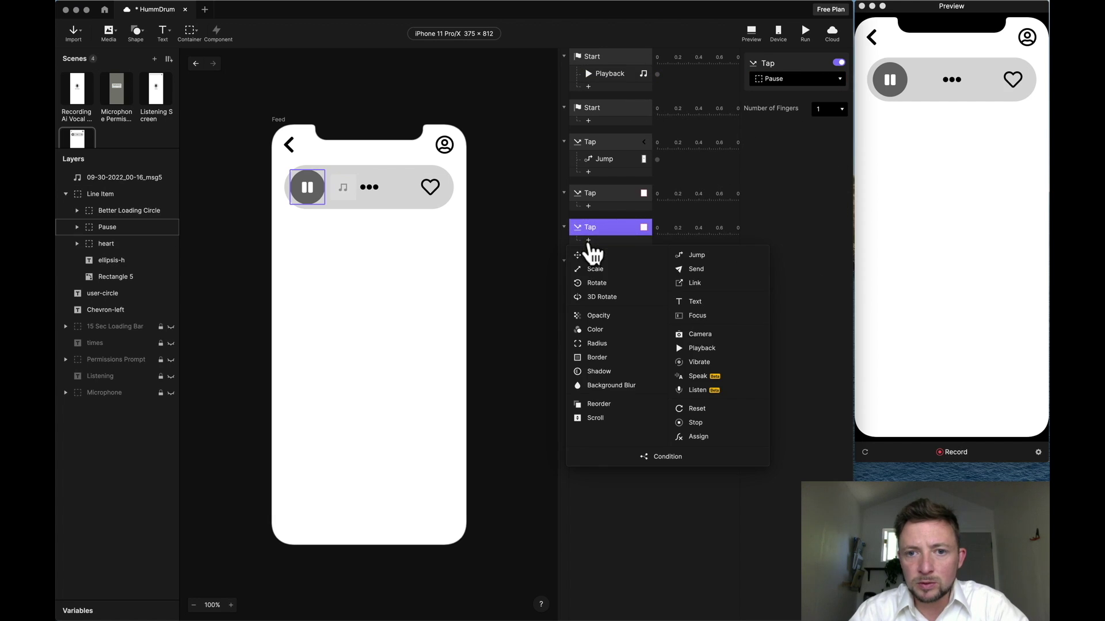
left_click(709, 350)
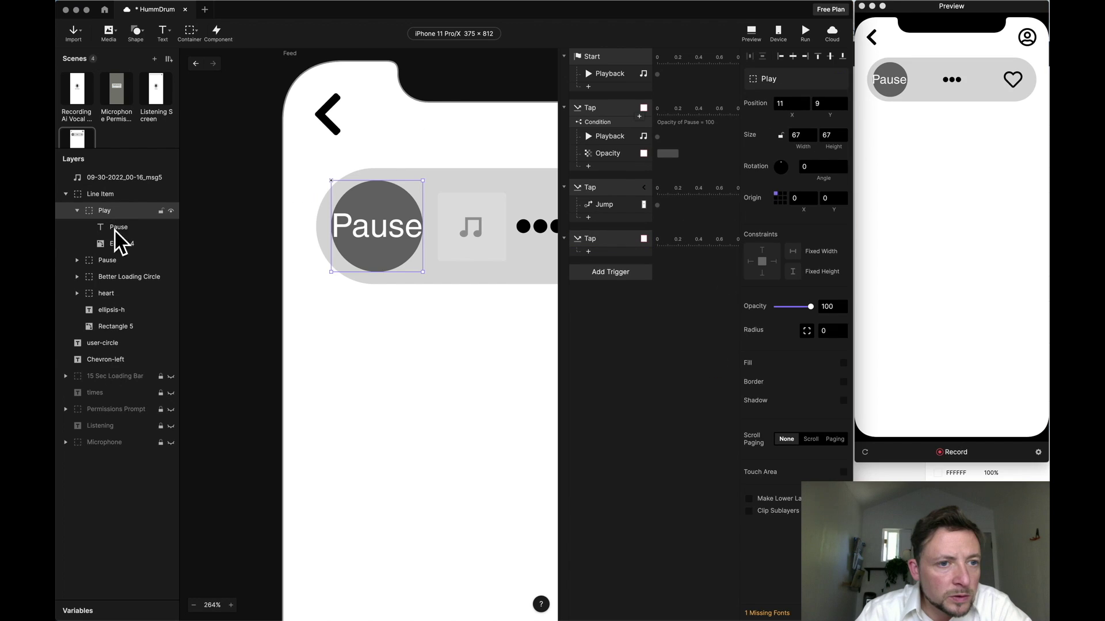
left_click(118, 228)
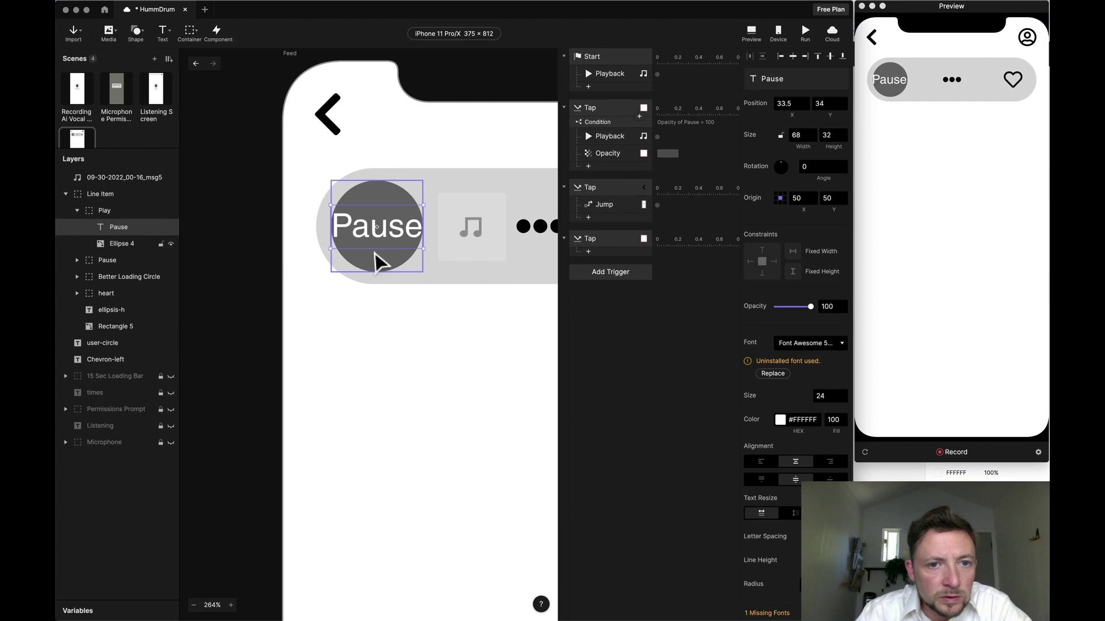
Change the text to 'Play' in Font Awesome 5 Pro, Solid weight, making it a play icon
double_click(398, 236)
type("Play")
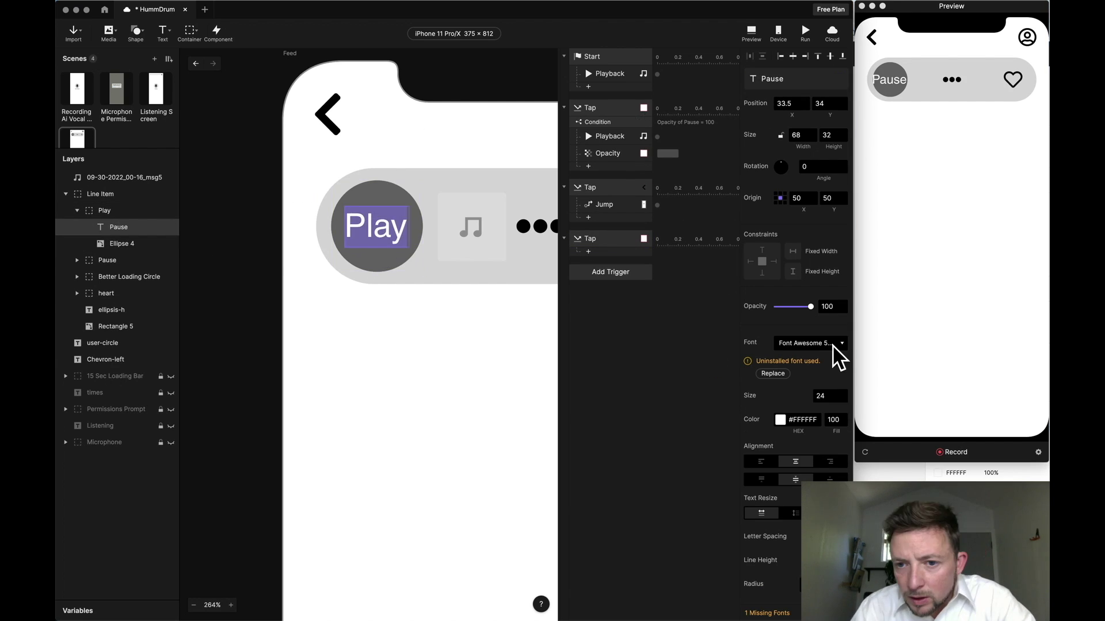
left_click(830, 343)
type("font a")
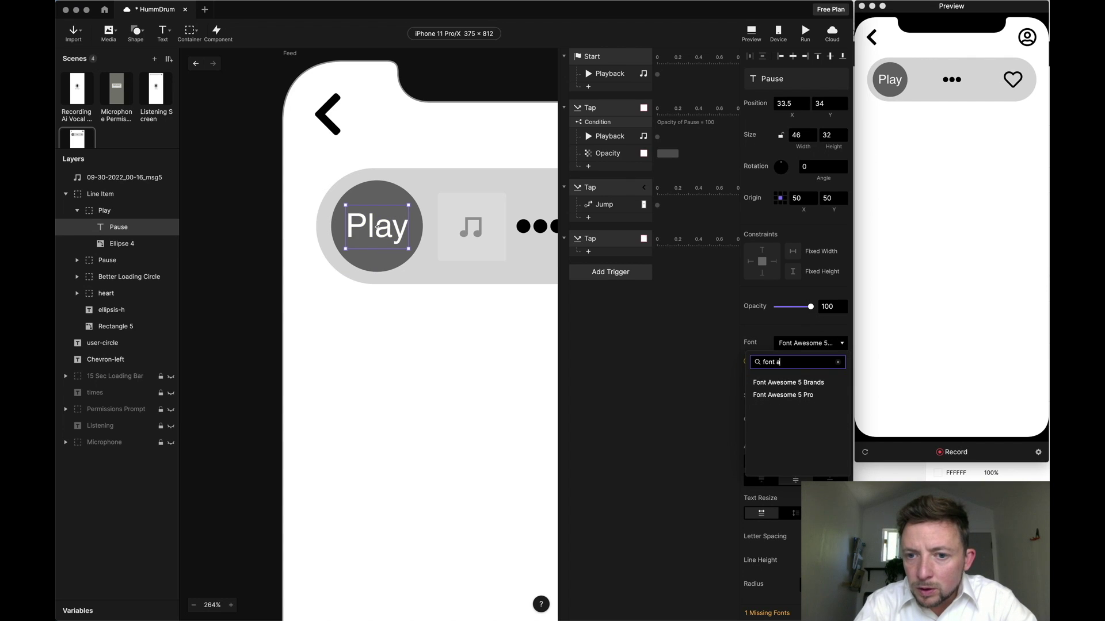
key("Down")
key("Return")
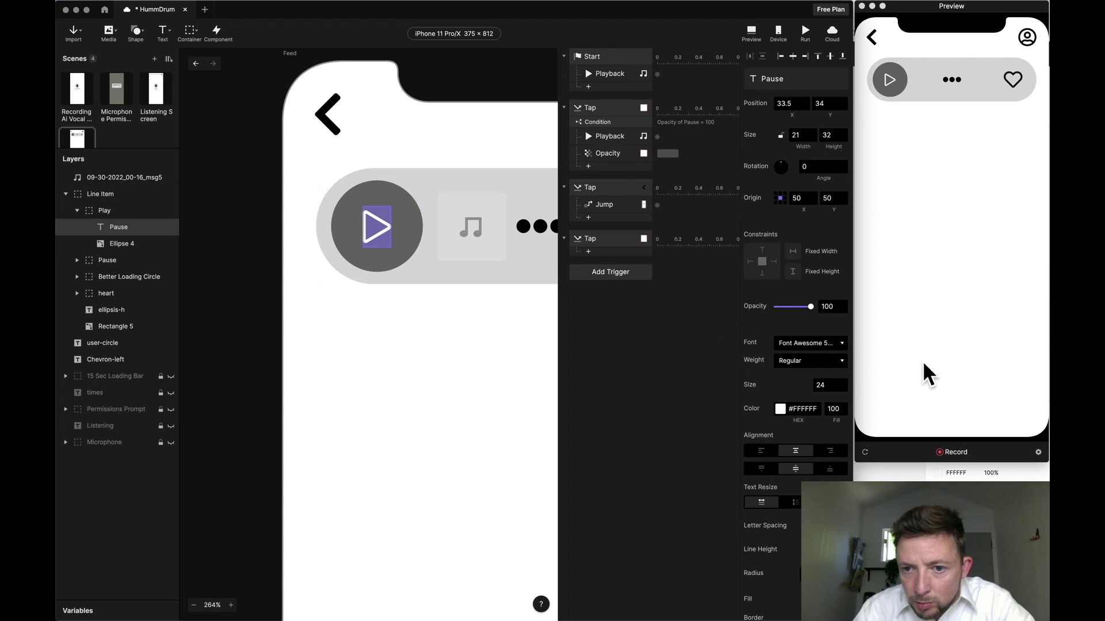
left_click(827, 360)
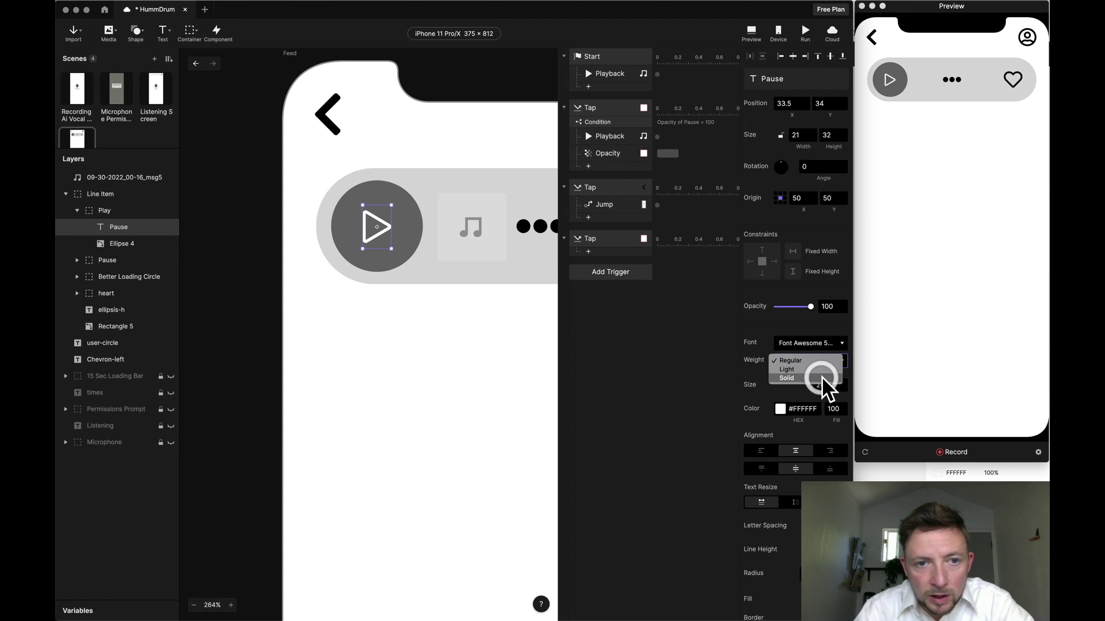
left_click(821, 377)
Set the whole Play group's opacity to 0
key("Escape")
key("super+minus")
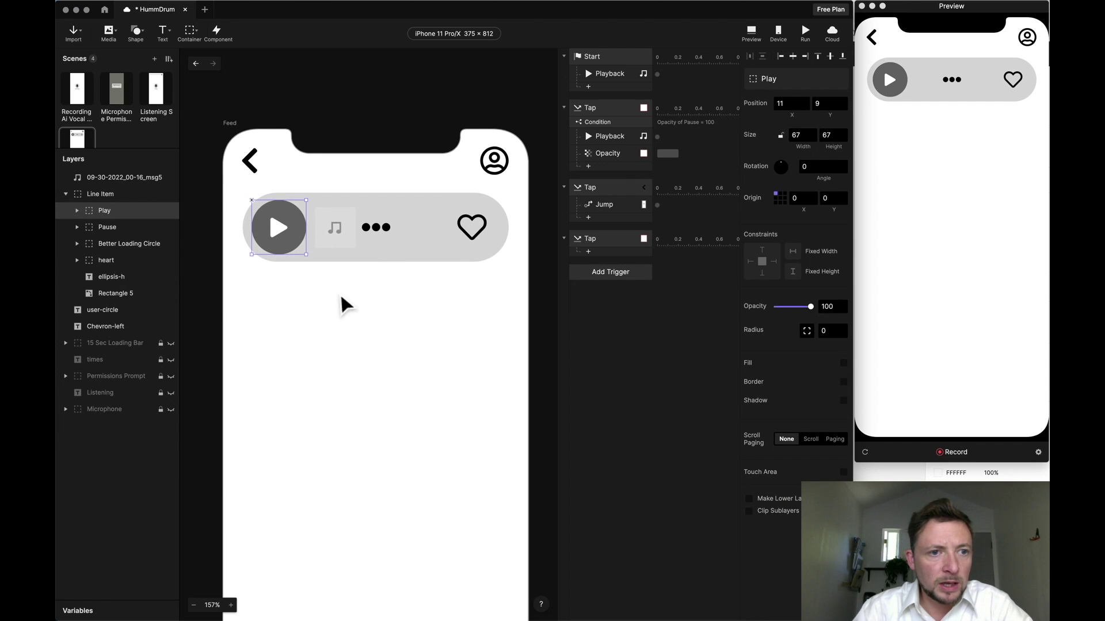
left_click_drag(810, 307, 768, 307)
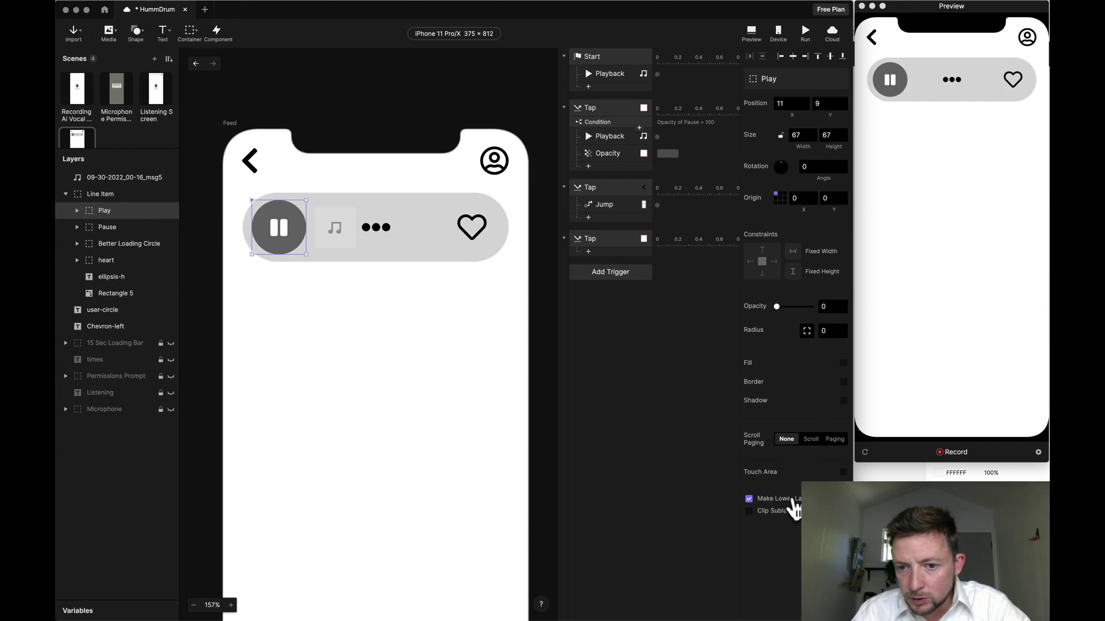
Test the pause button in the preview and review the Play layer's settings
left_click(121, 227)
left_click(898, 82)
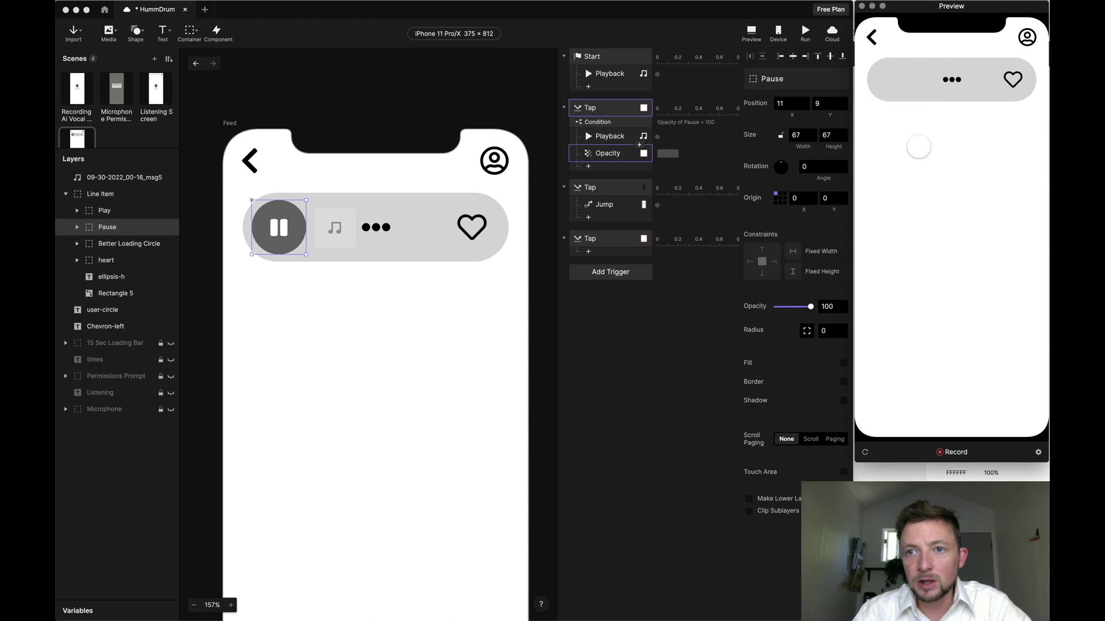
left_click(574, 177)
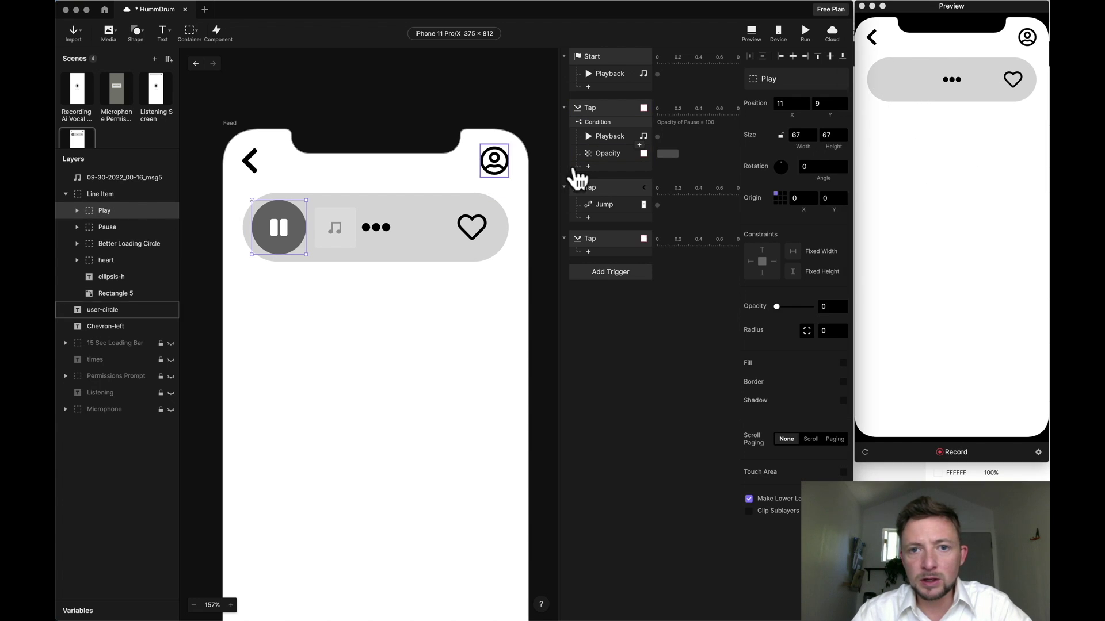
Under the tap's opacity condition, add a second Opacity response targeting the Play layer
left_click(601, 122)
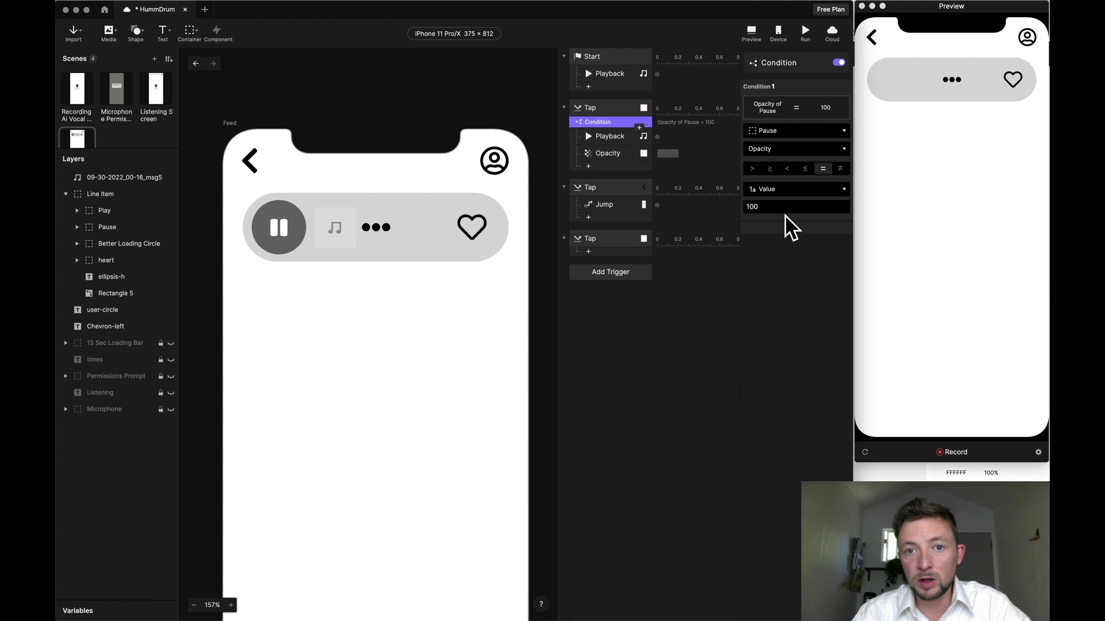
left_click(619, 153)
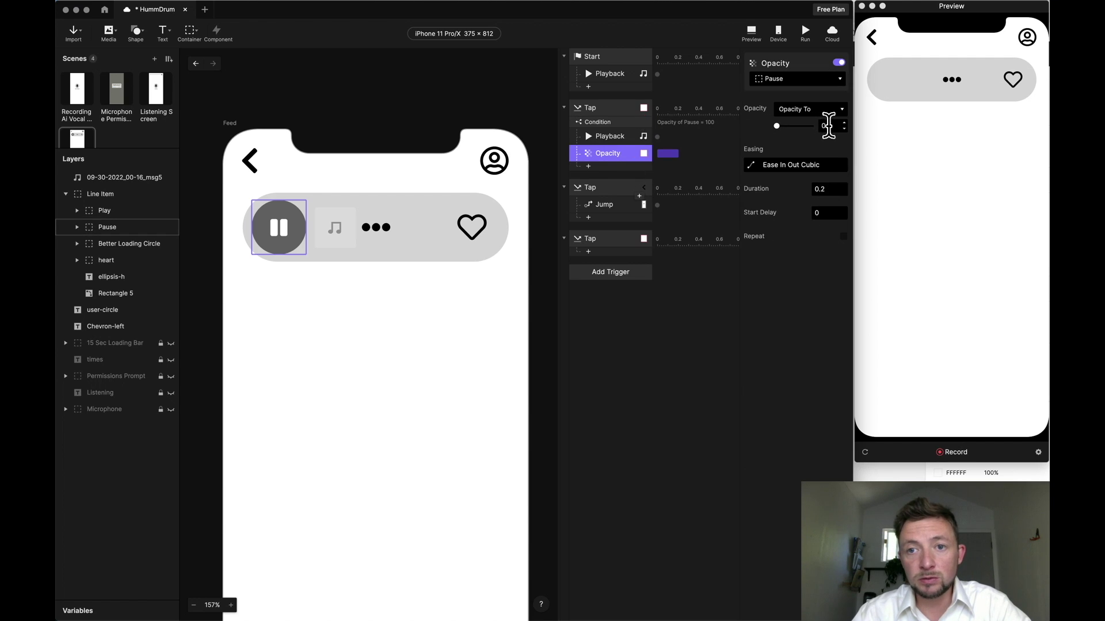
left_click(588, 166)
left_click(605, 240)
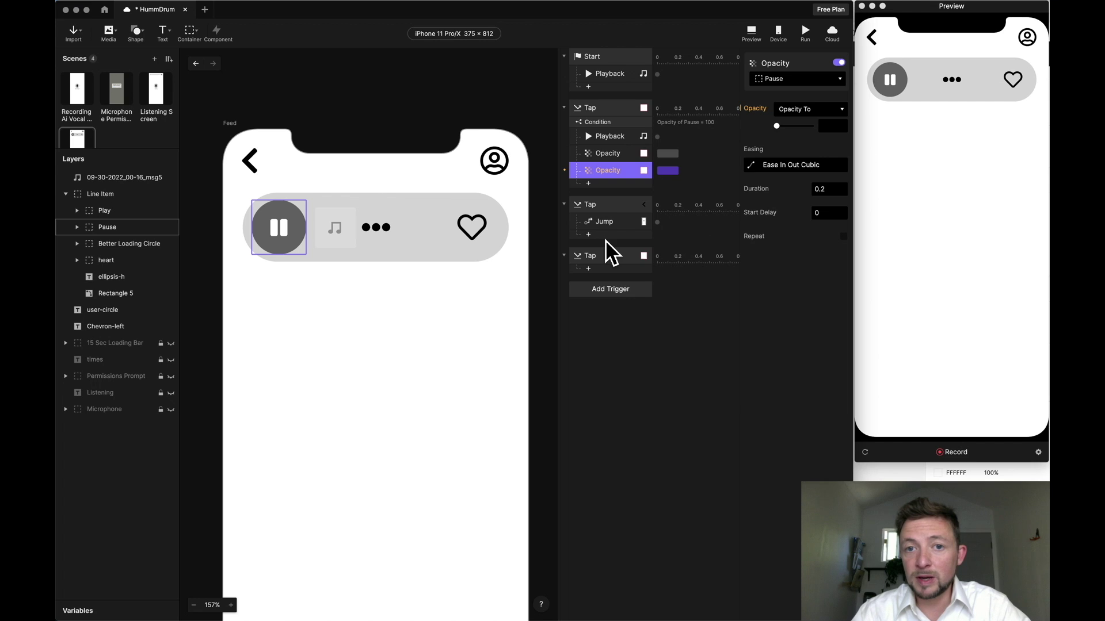
left_click(811, 80)
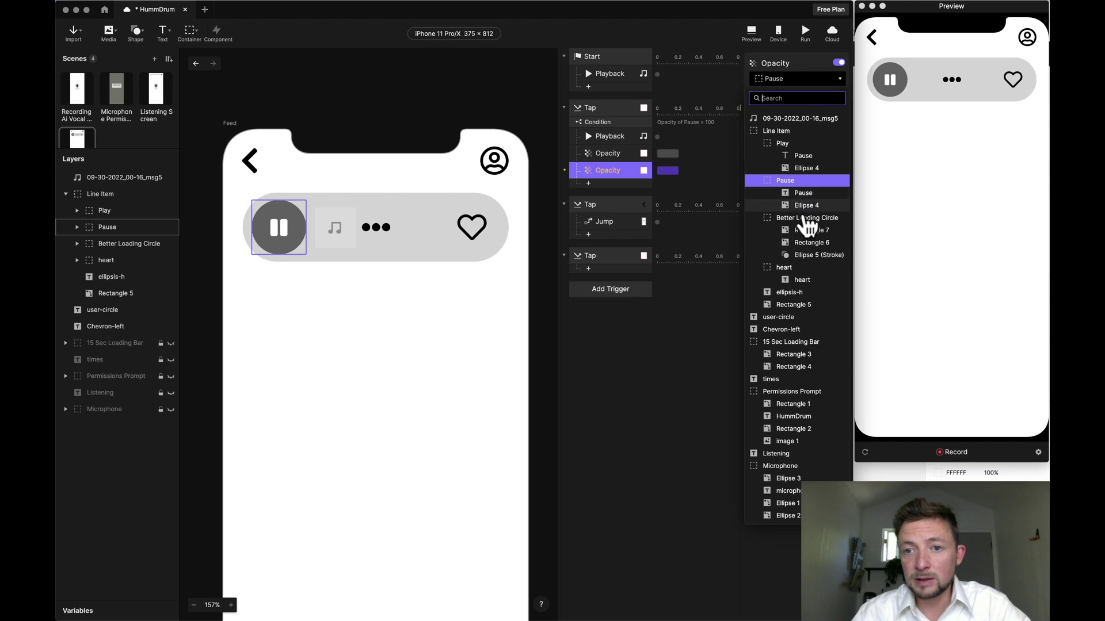
left_click(782, 141)
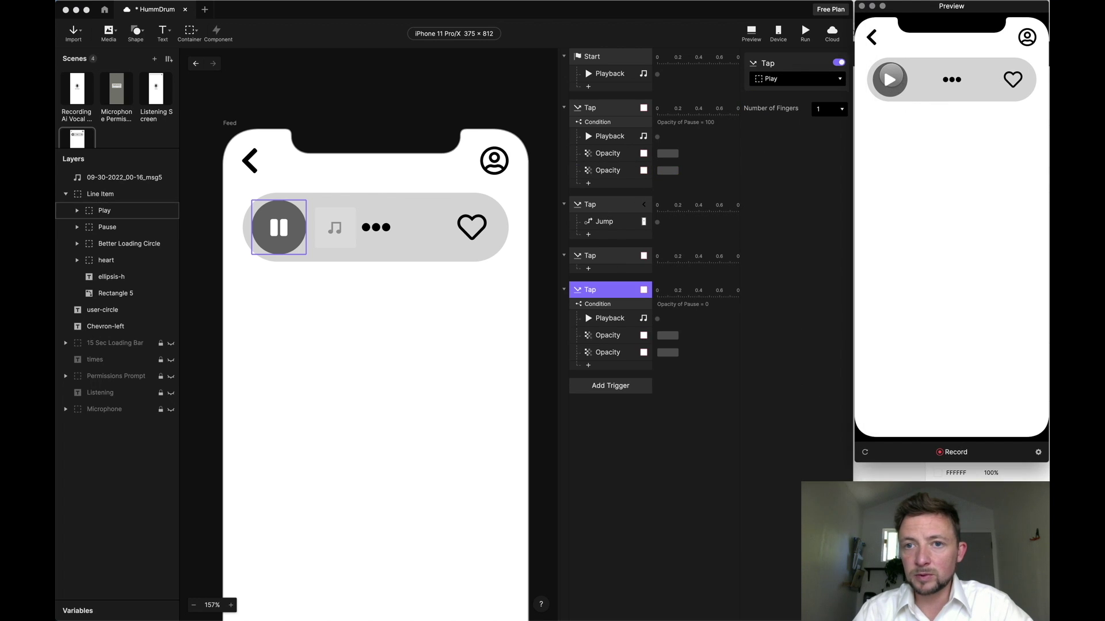
Tap the preview's player button repeatedly to confirm it toggles play and pause, then return to Listening
left_click(889, 79)
left_click(891, 76)
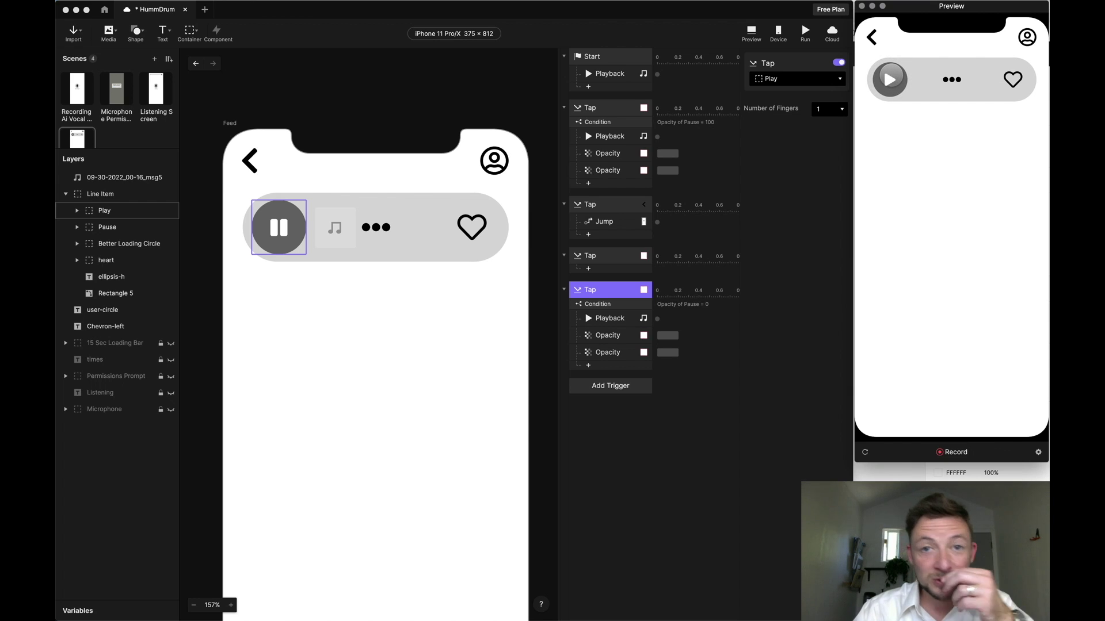
left_click(889, 79)
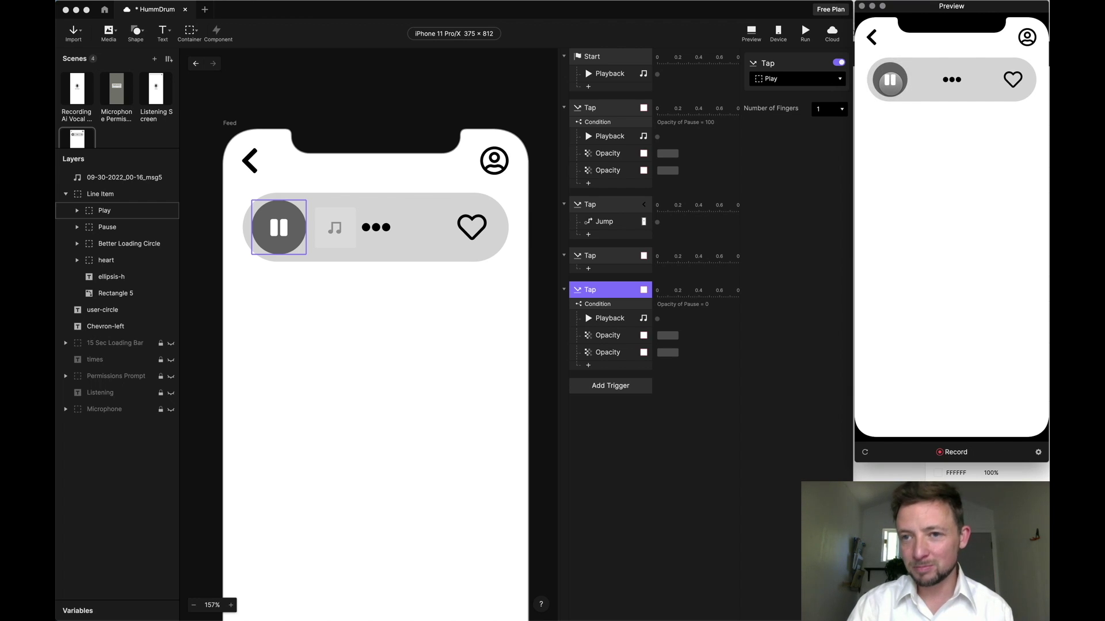
left_click(889, 79)
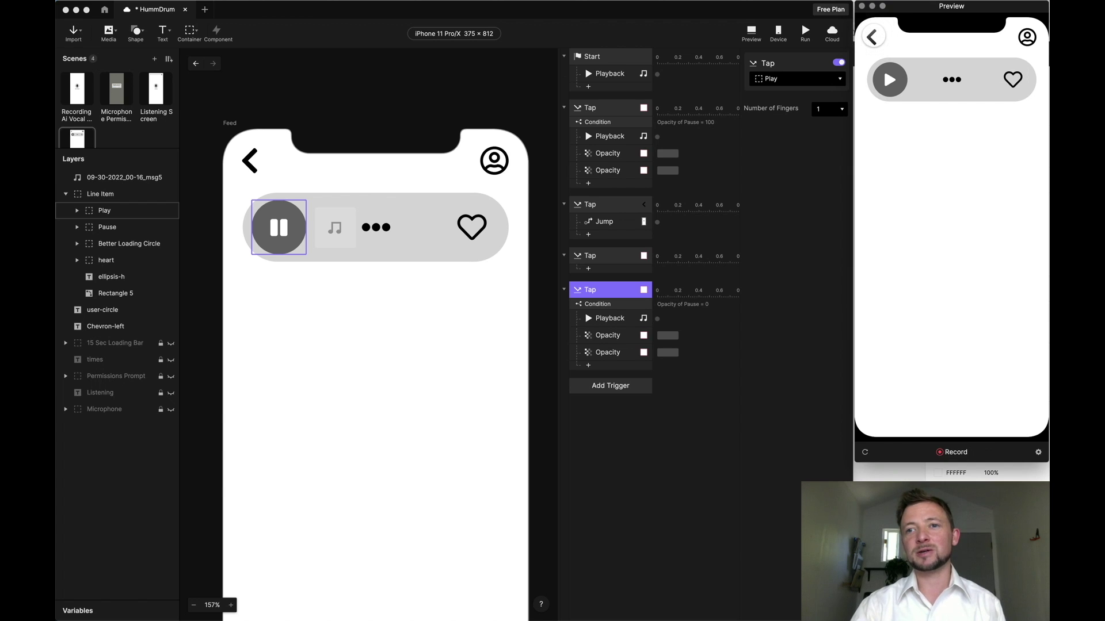
left_click(873, 37)
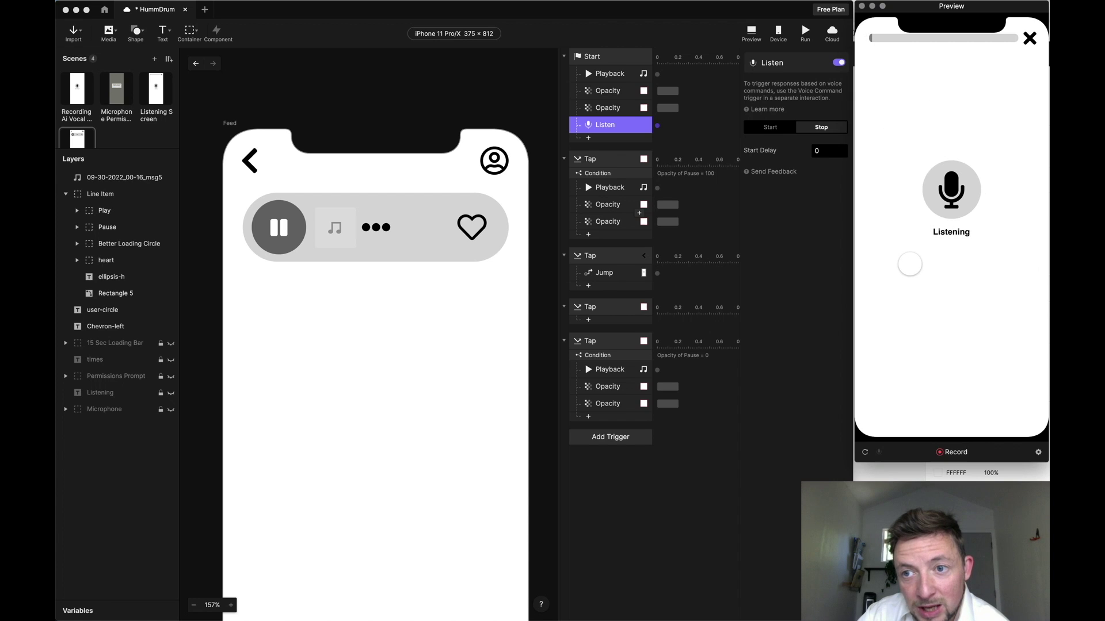
Advance the preview from the Listening screen to the Feed player to check the audio autoplays
left_click(953, 183)
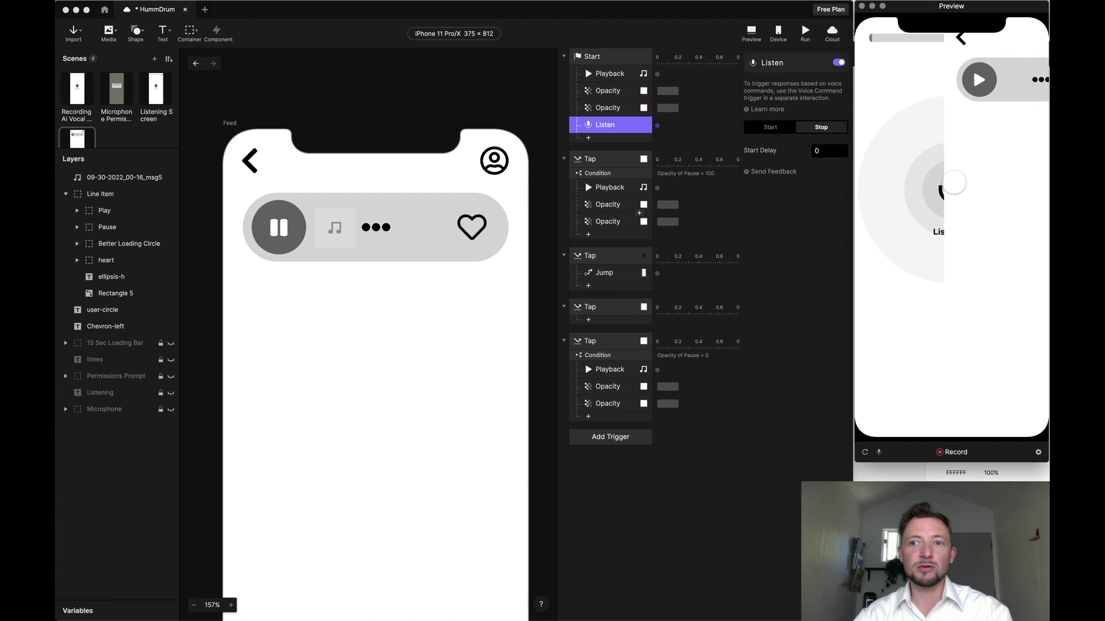